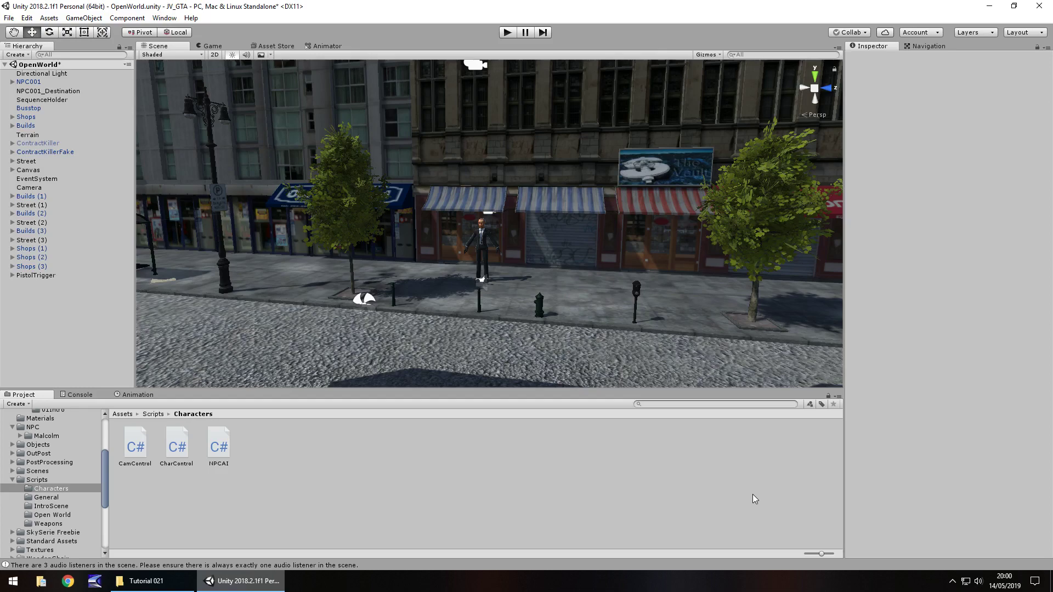
Find the street corner and frame the NPC001_Destination cube in the Scene view.
right_drag(553, 281, 664, 221)
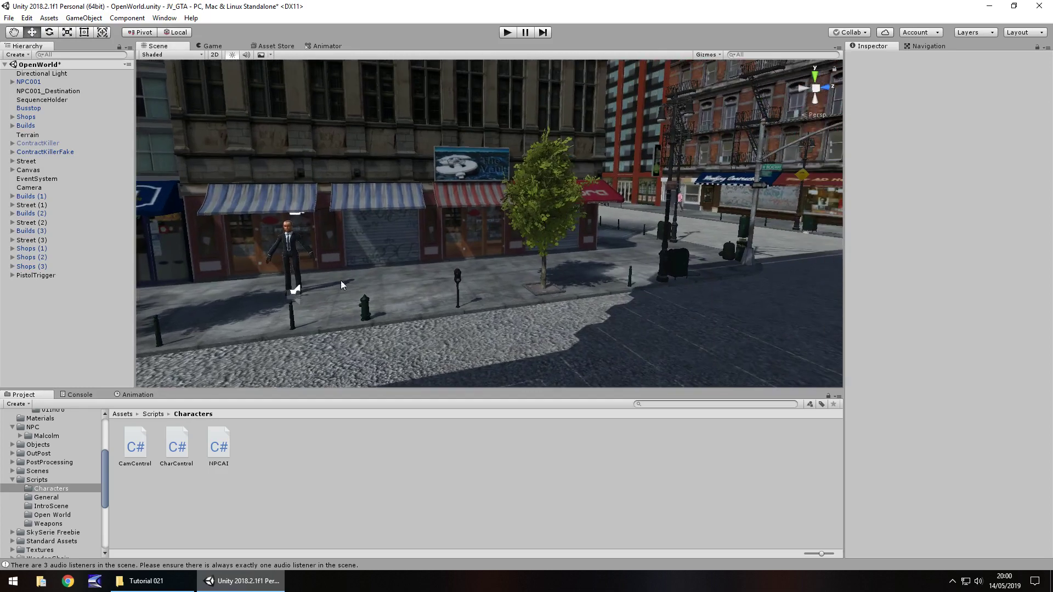
drag(393, 280, 485, 277)
right_drag(353, 284, 525, 218)
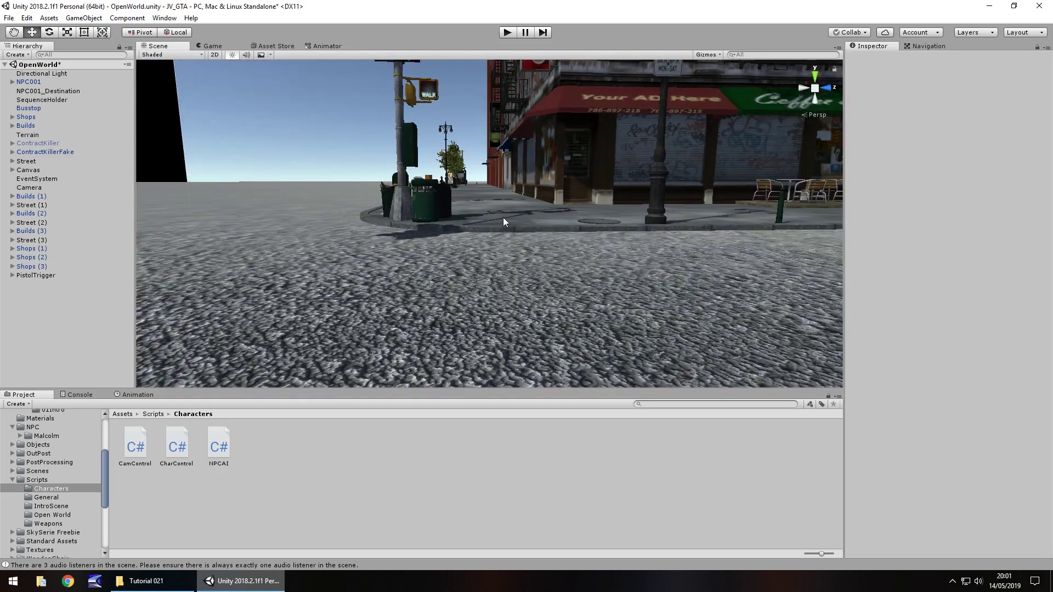
click(28, 91)
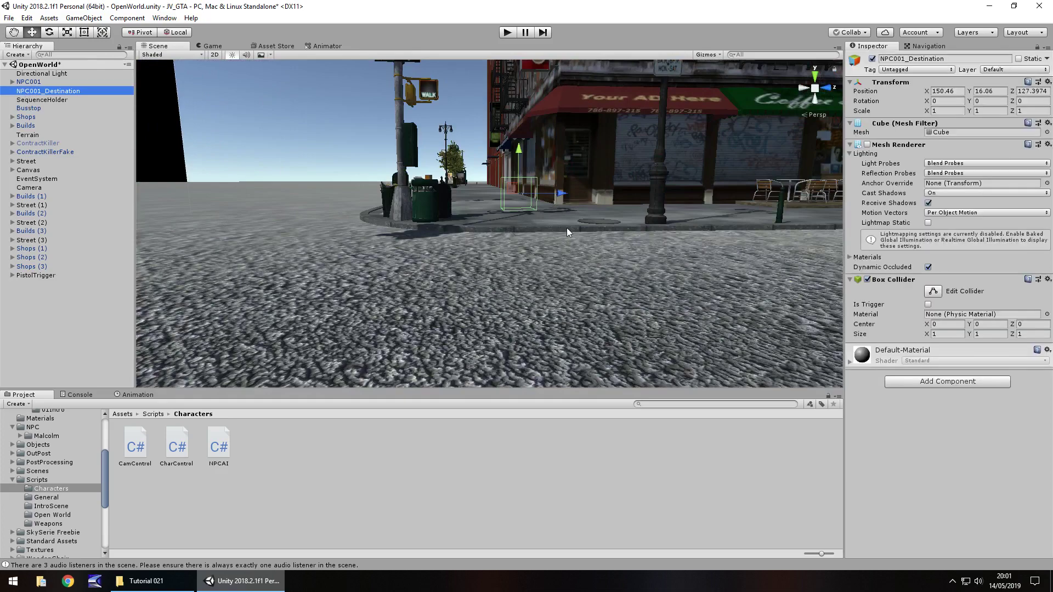
key(f)
right_drag(534, 269, 537, 284)
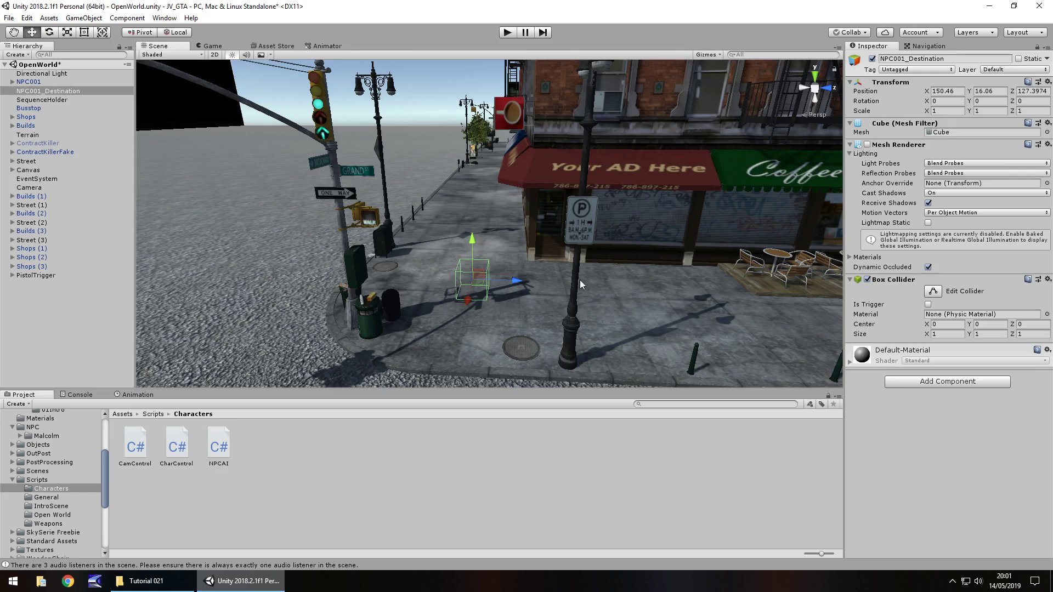
Orbit the view past the storefronts and tree back to the suited NPC.
middle_drag(746, 269, 375, 248)
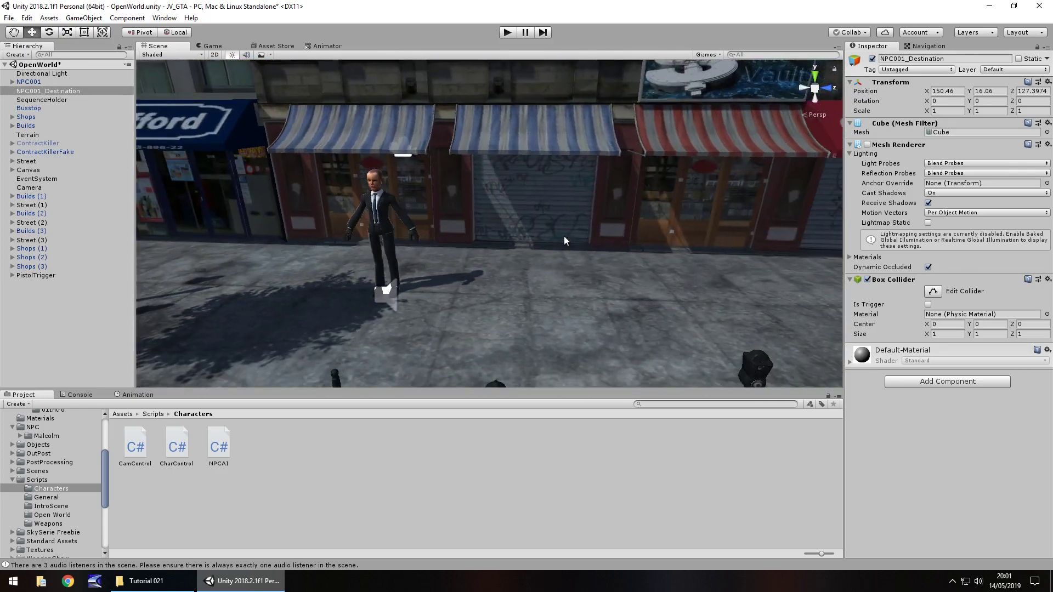
right_drag(500, 233, 685, 187)
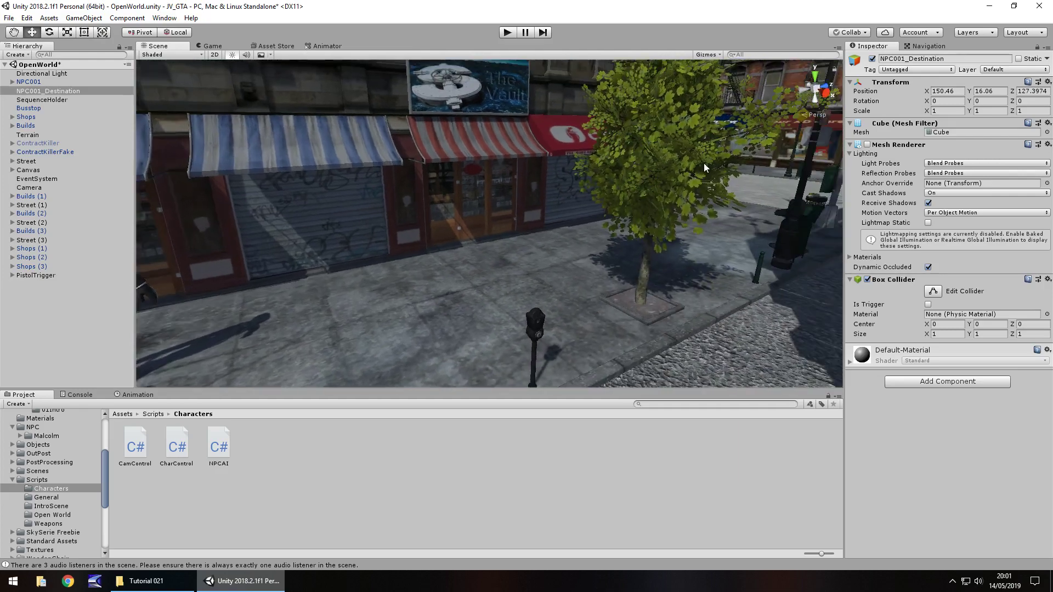
right_drag(631, 231, 422, 225)
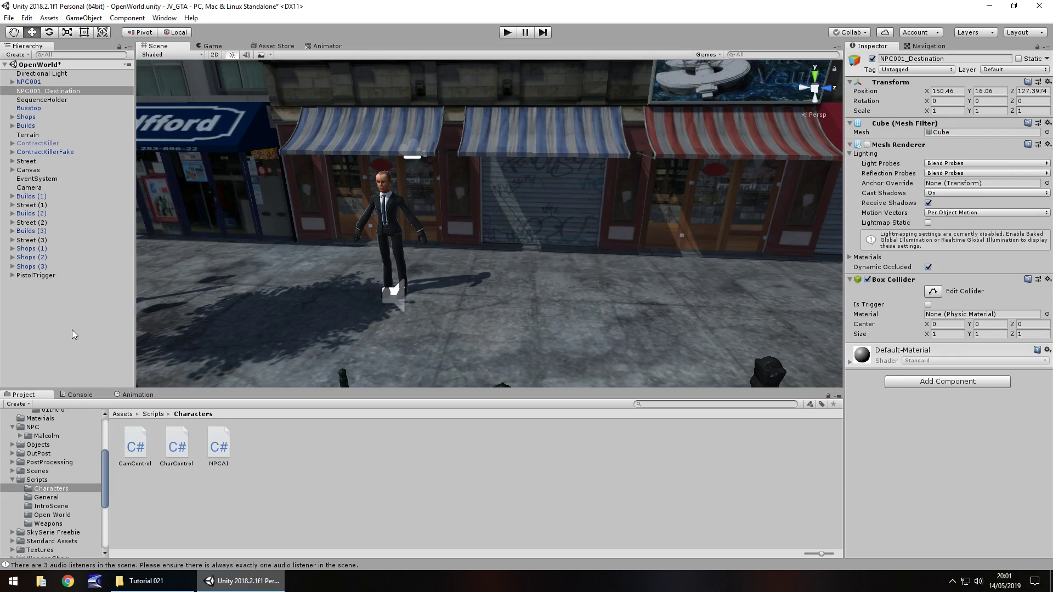
Create an empty '--- World Mechanics ---' object at the hierarchy top with Camera under it.
click(88, 19)
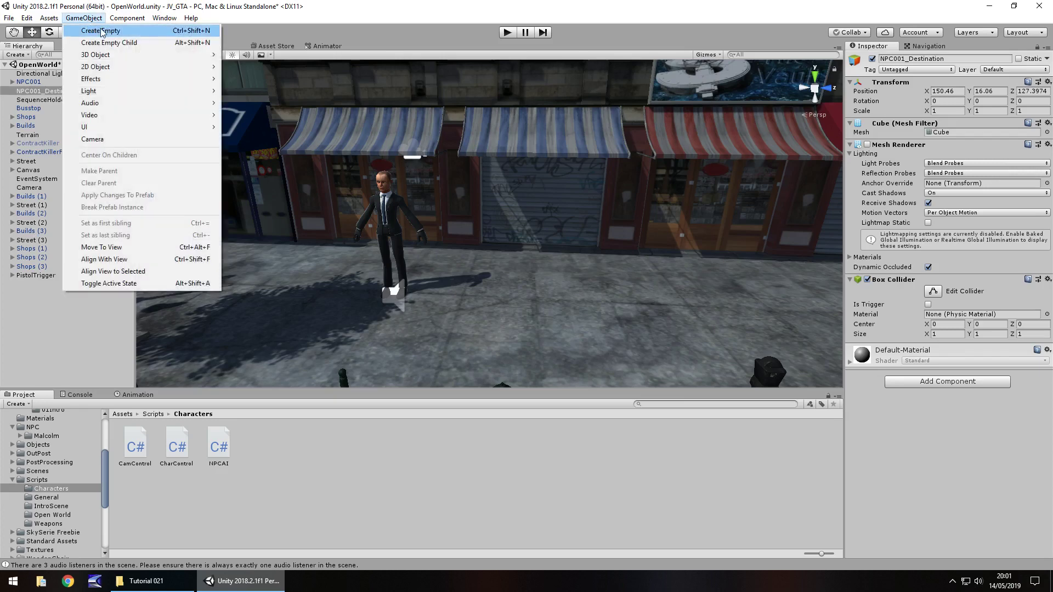
click(101, 30)
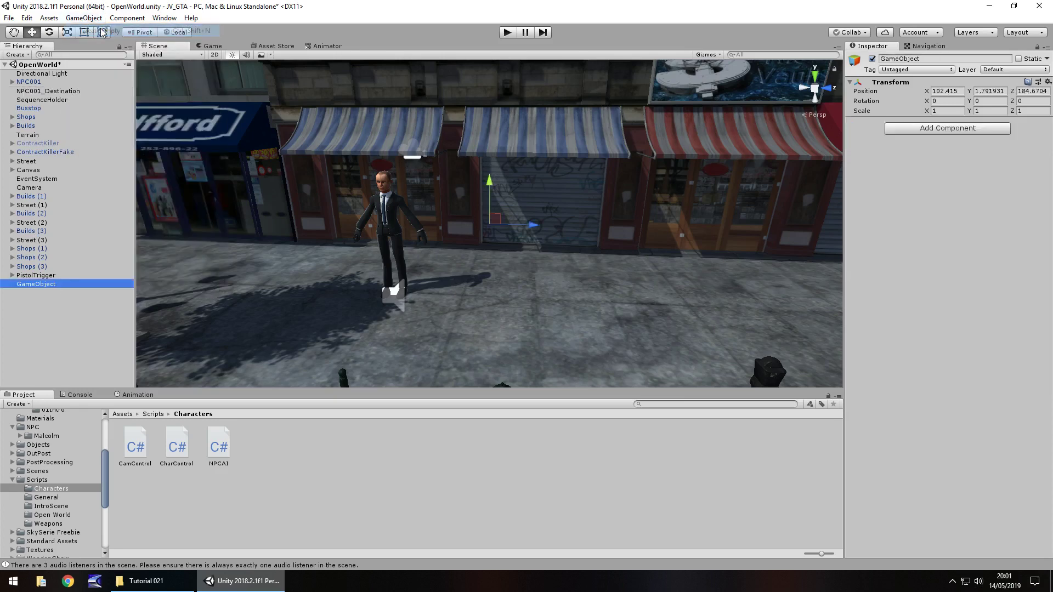
click(44, 286)
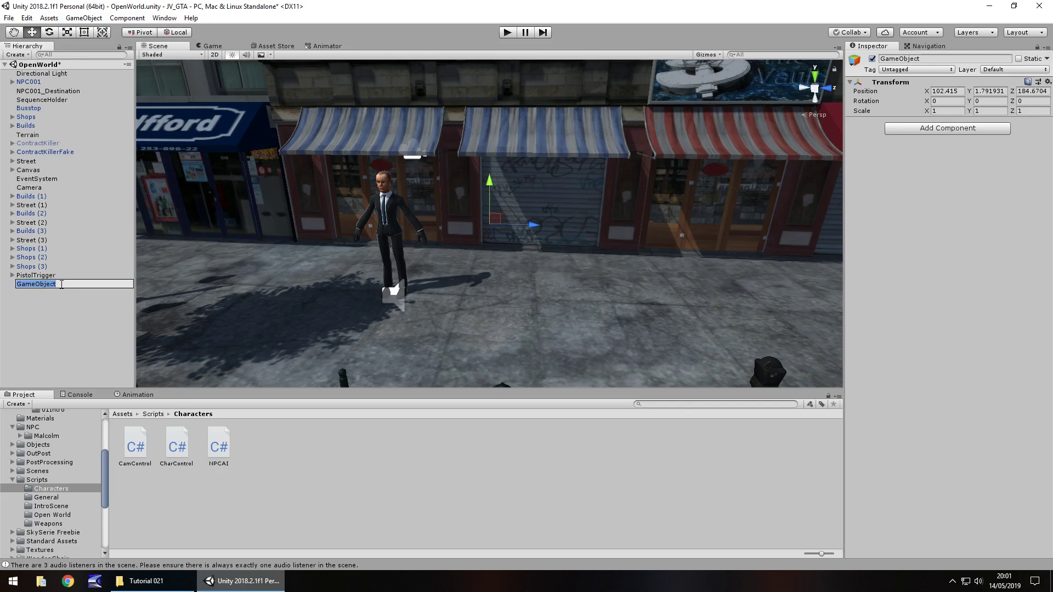
text(--)
text(- World Med)
text(hanics ---)
key(Return)
drag(58, 284, 50, 72)
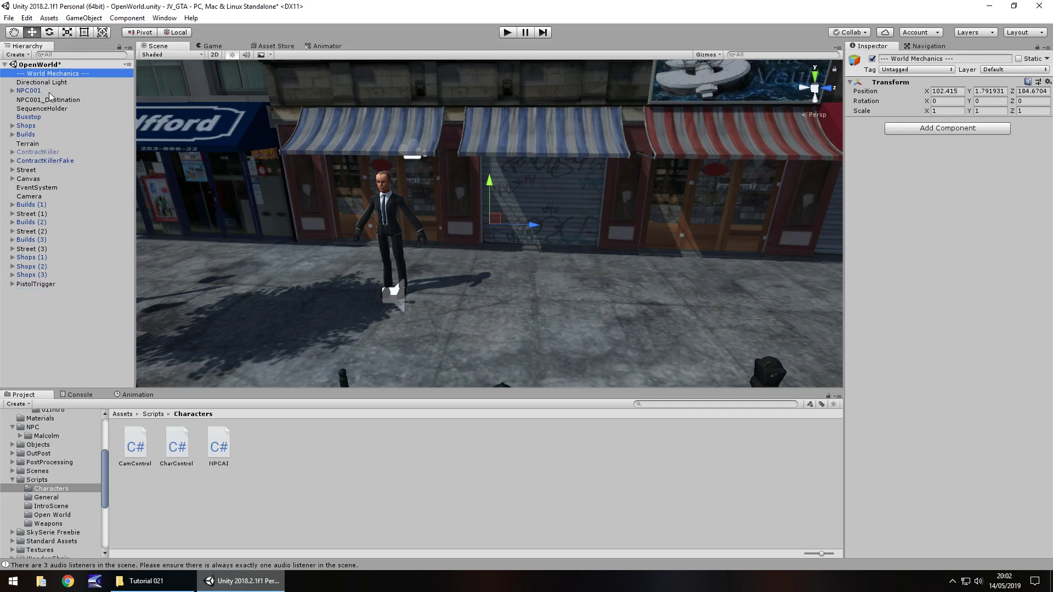
drag(31, 201, 47, 96)
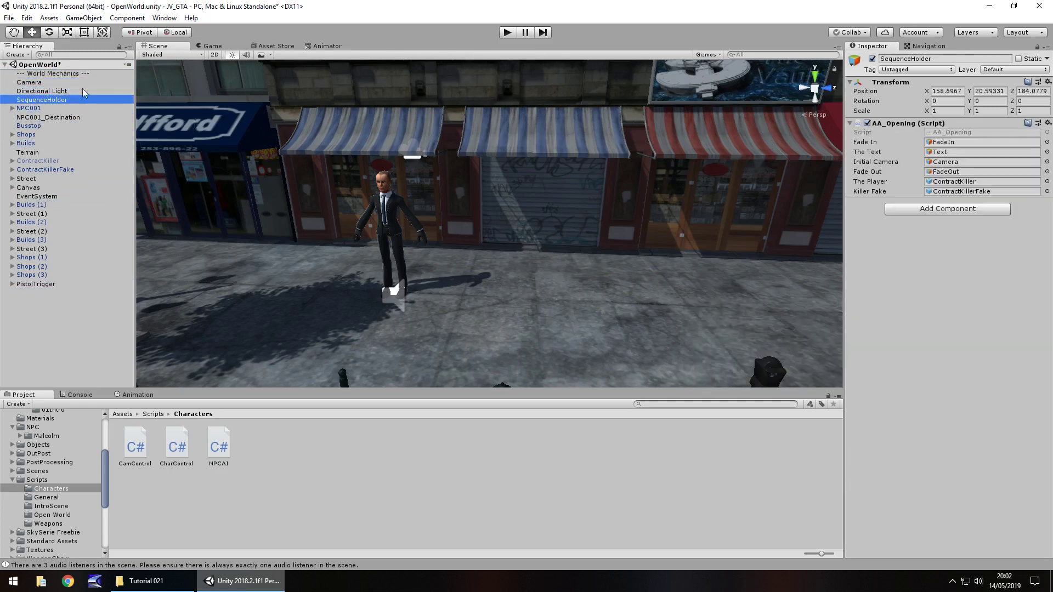
Duplicate the separator below SequenceHolder and rename it '--- NPC & Destinations ---'.
click(69, 74)
key(ctrl+d)
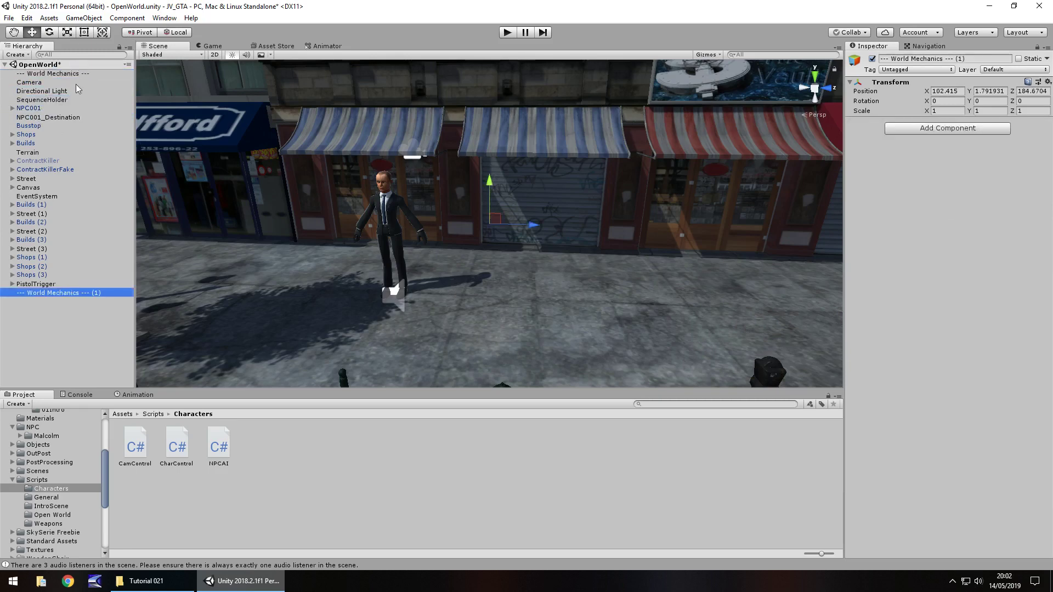
drag(54, 293, 43, 109)
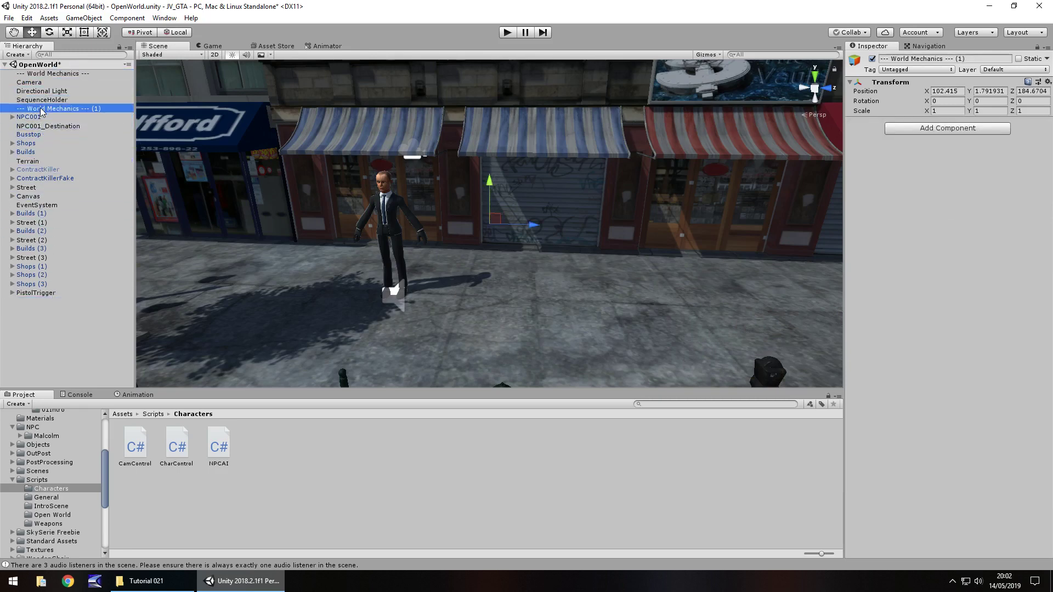
click(105, 110)
key(BackSpace)
key(BackSpace)
key(BackSpace)
key(BackSpace)
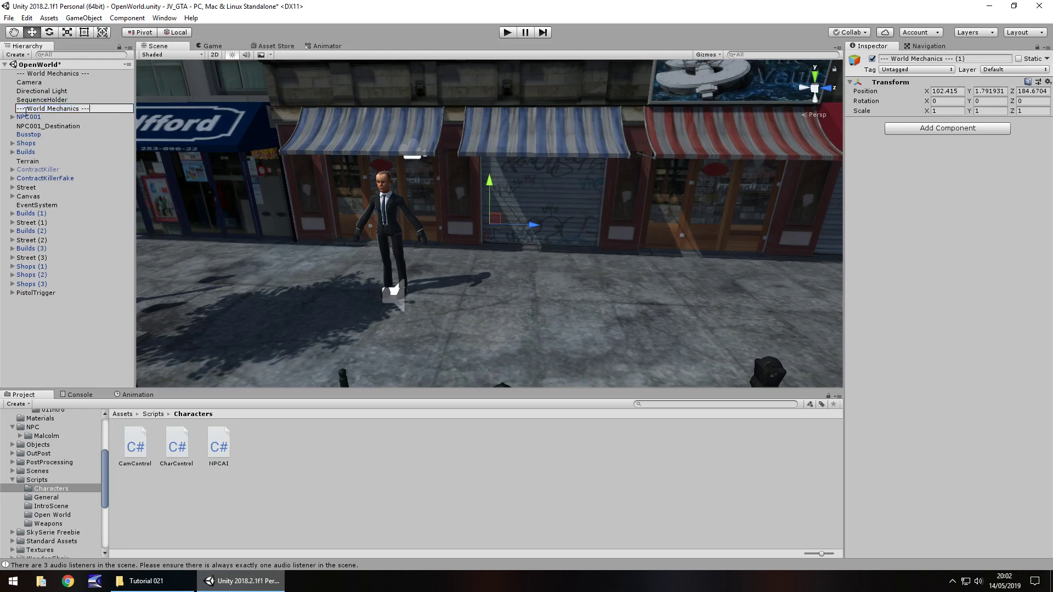
drag(26, 111, 81, 106)
text(NPC Models & Des)
drag(43, 109, 70, 111)
key(BackSpace)
text(tinations)
click(34, 342)
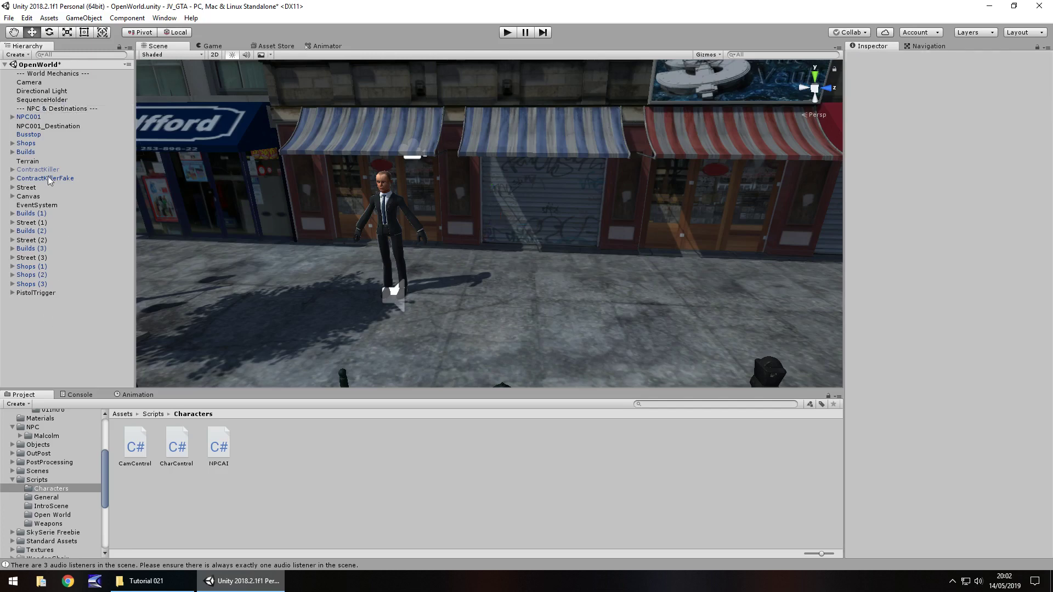
Duplicate it below NPC001_Destination and rename the copy '--- Buildings ---'.
click(50, 108)
key(ctrl+d)
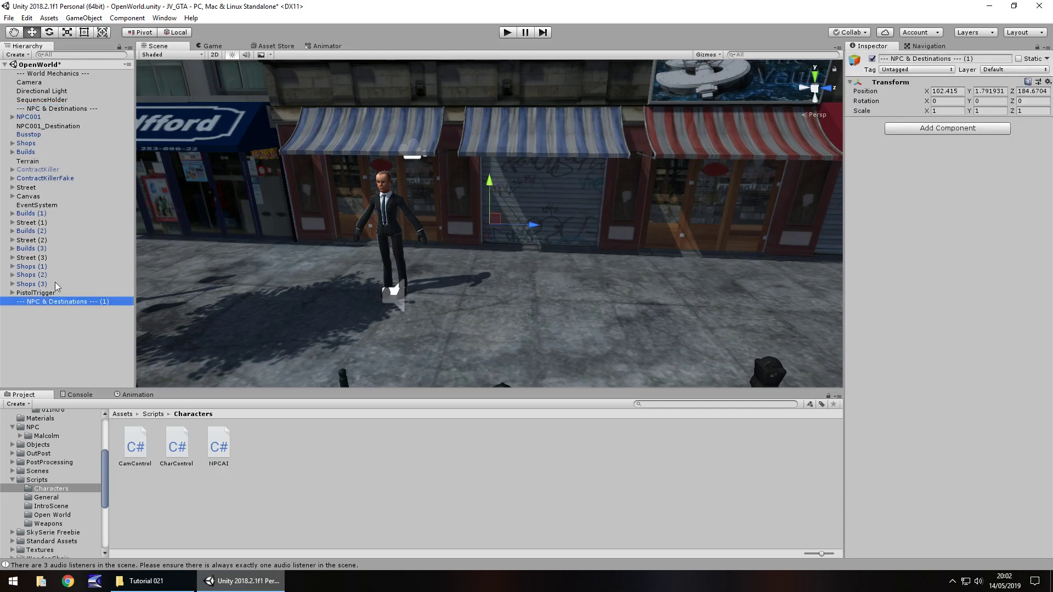
drag(37, 303, 37, 132)
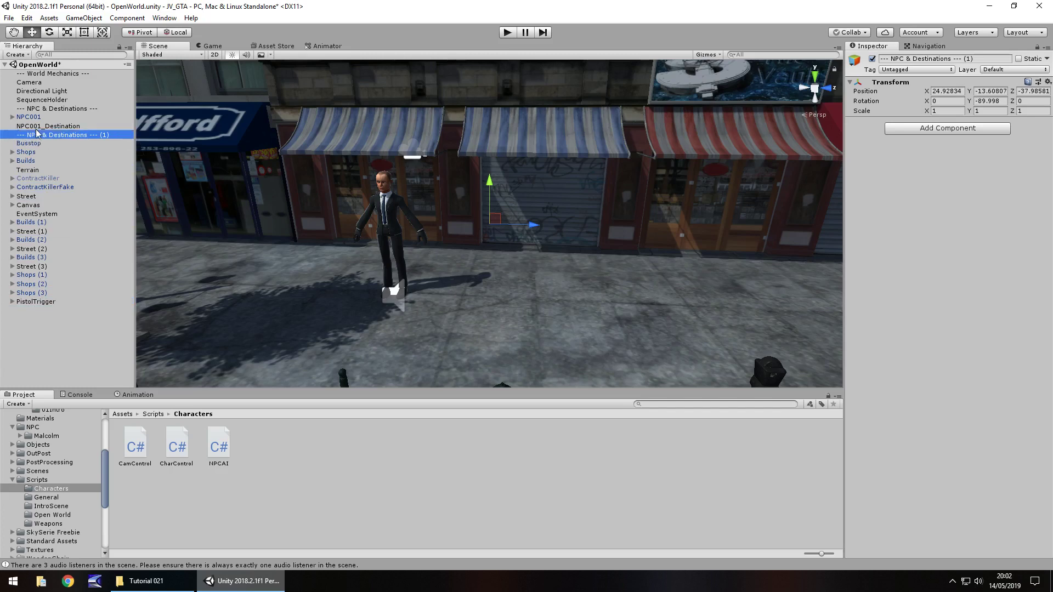
click(78, 135)
double_click(104, 135)
key(BackSpace)
key(BackSpace)
drag(28, 135, 88, 136)
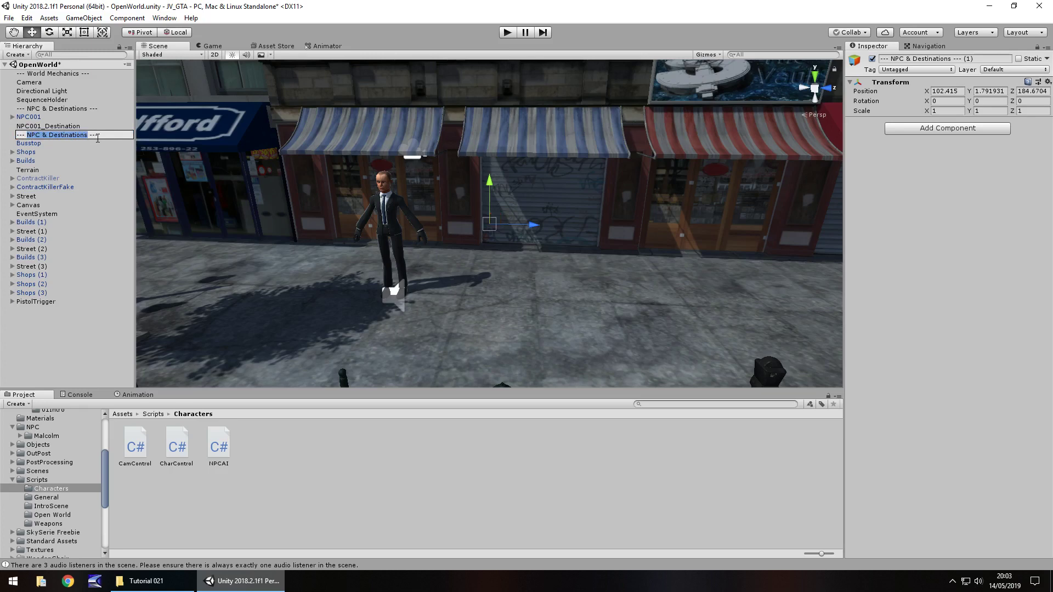
text(Buildings)
key(Return)
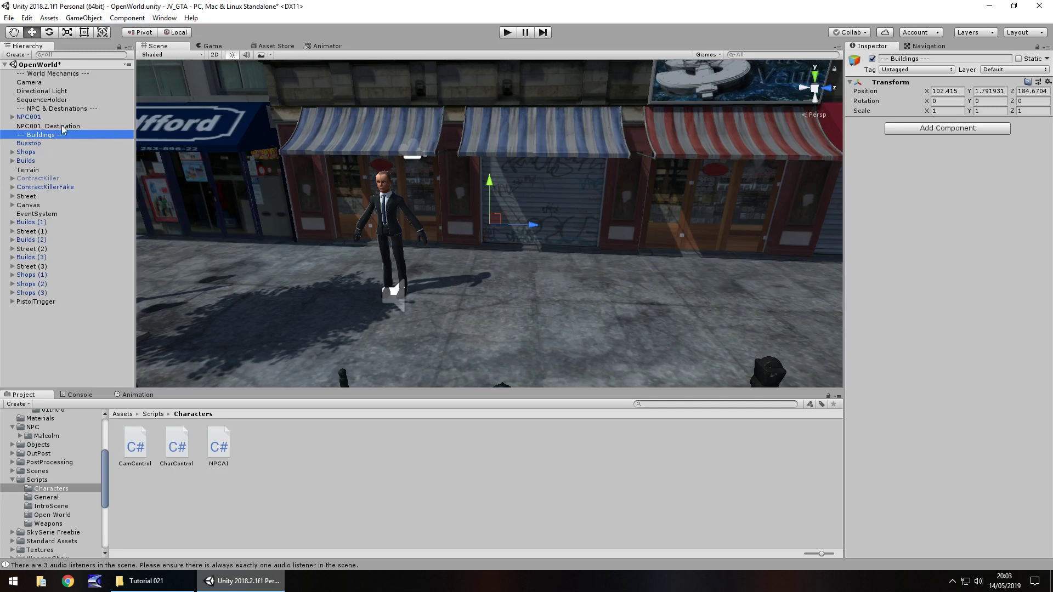
Create another empty object named '--- UI Elements ---'.
click(83, 18)
click(99, 27)
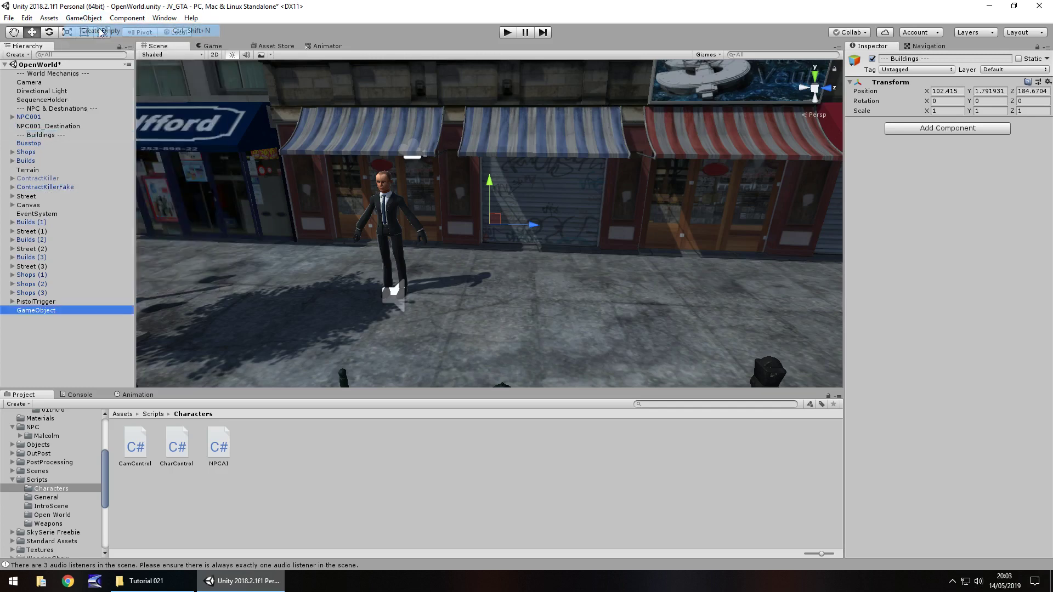
click(28, 311)
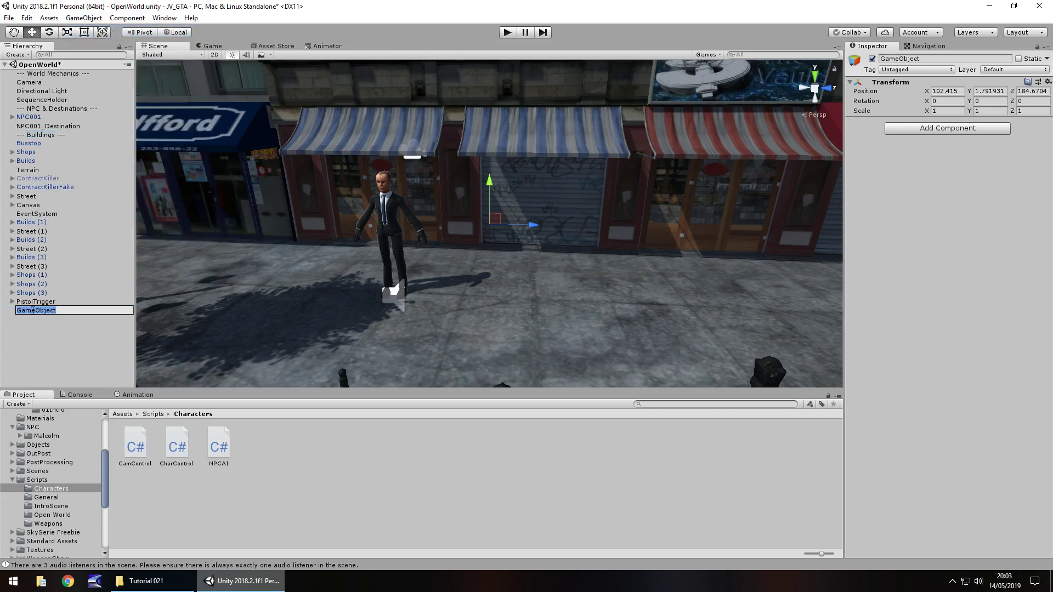
text(--- UI Elements ---)
key(Return)
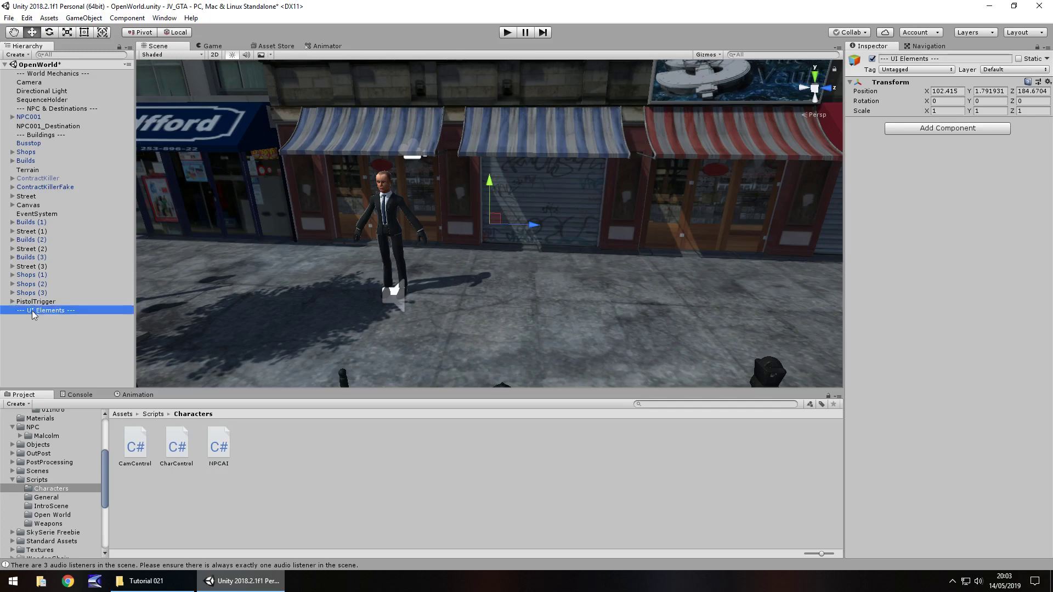
Move Canvas and EventSystem under the UI Elements separator.
click(39, 214)
ctrl+click(41, 206)
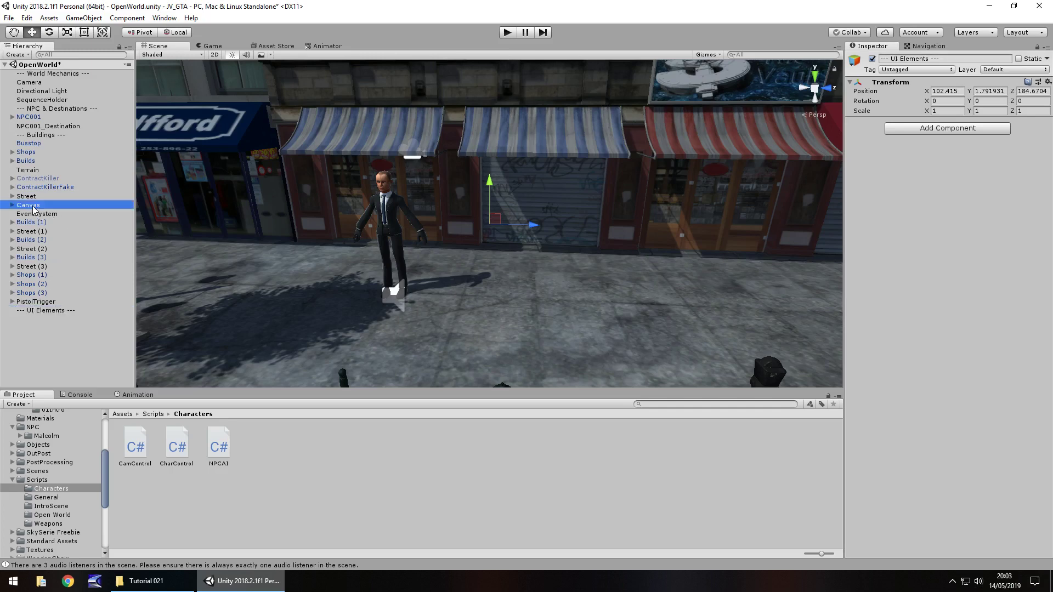
drag(40, 210, 37, 316)
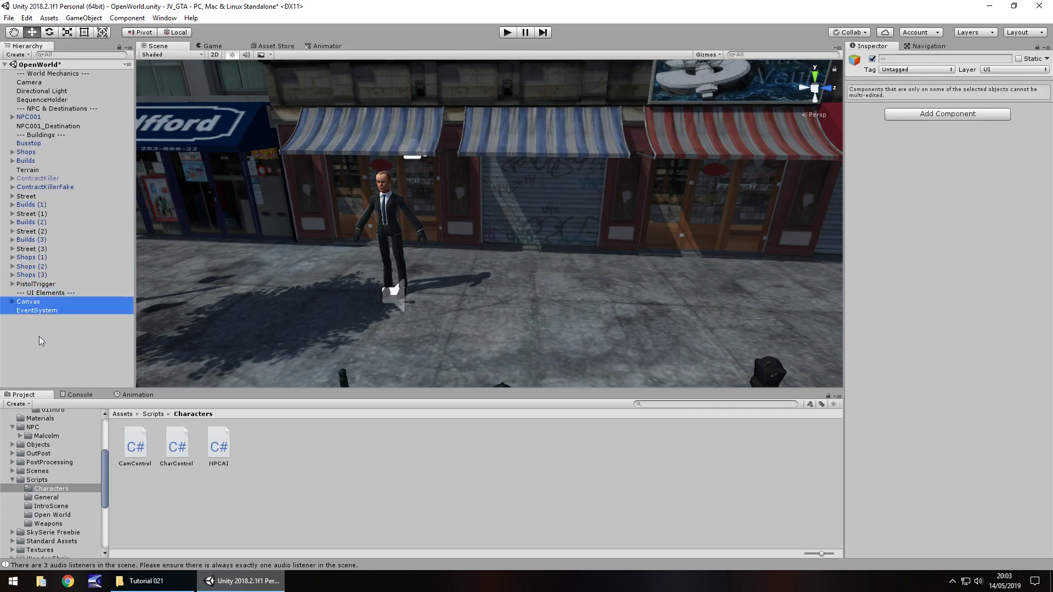
click(41, 340)
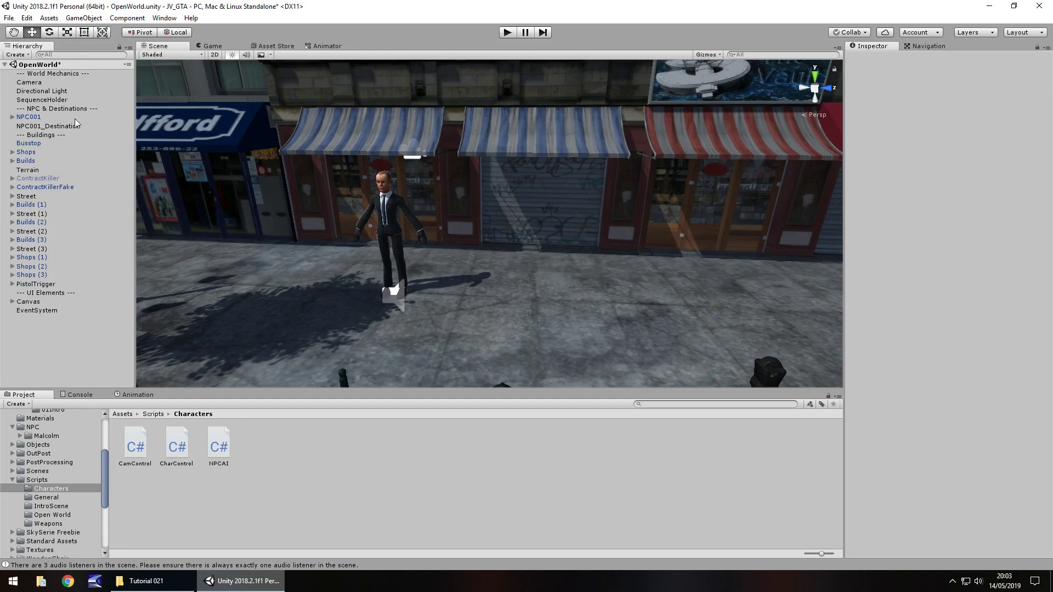
Move ContractKiller and ContractKillerFake to the hierarchy bottom and save the scene.
click(39, 179)
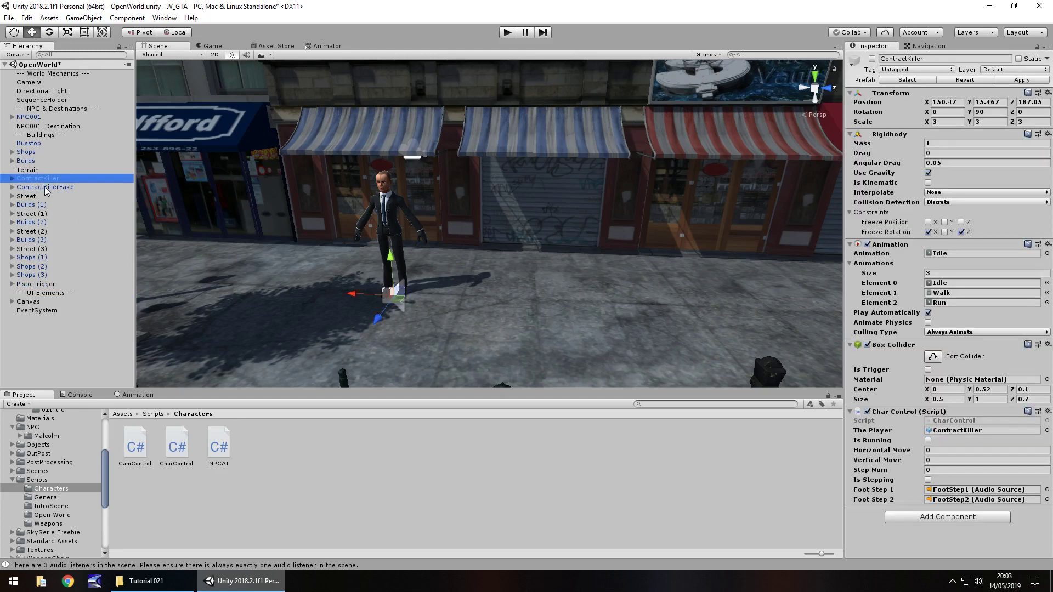
ctrl+click(45, 187)
drag(33, 190, 33, 316)
click(31, 346)
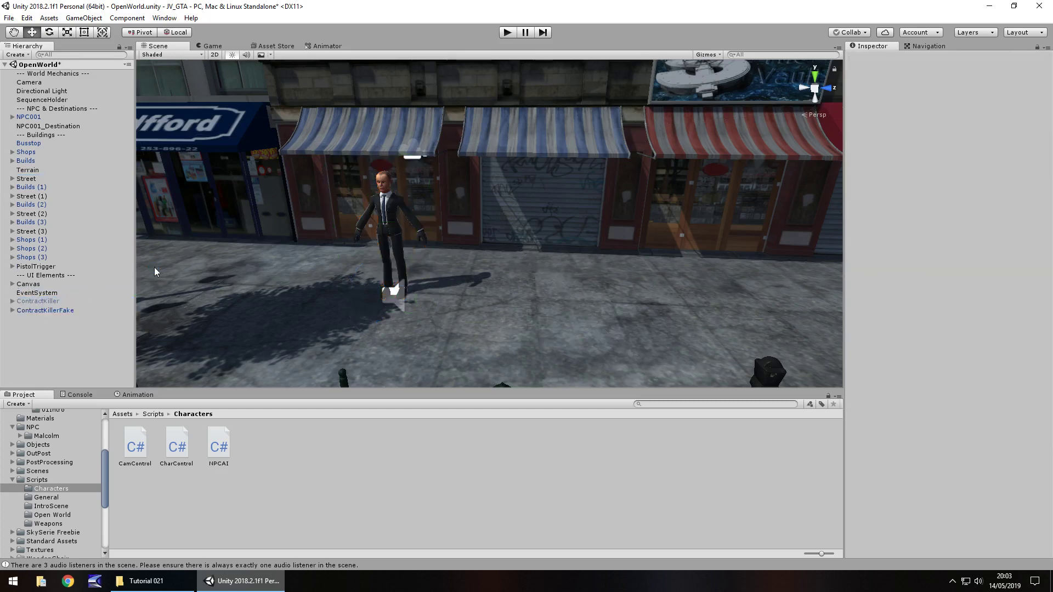
key(ctrl+s)
Frame NPC001_Destination and orbit until the cube at the street corner is visible.
right_drag(612, 247, 453, 206)
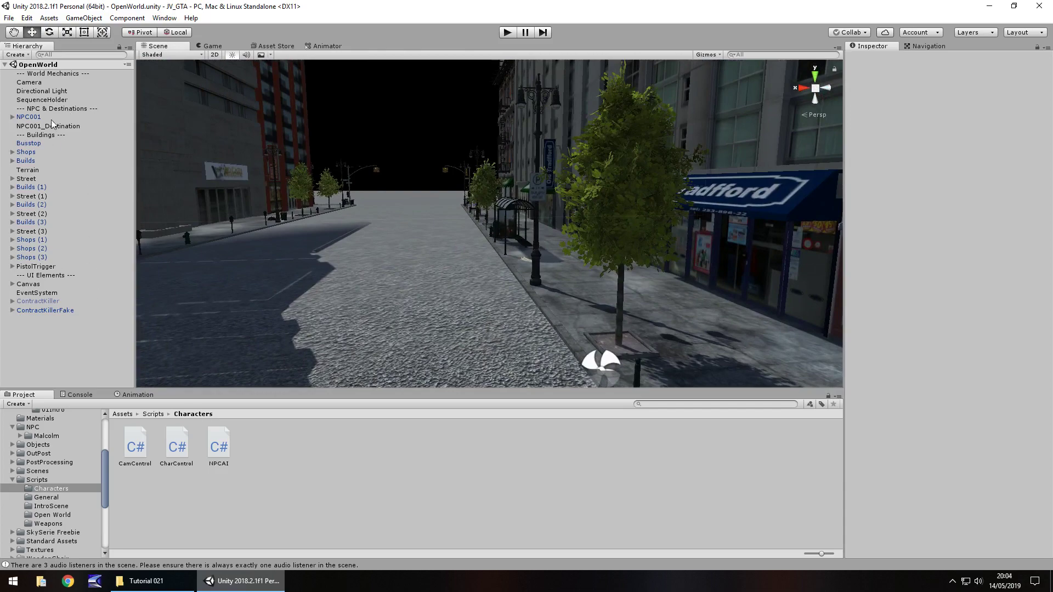
double_click(40, 126)
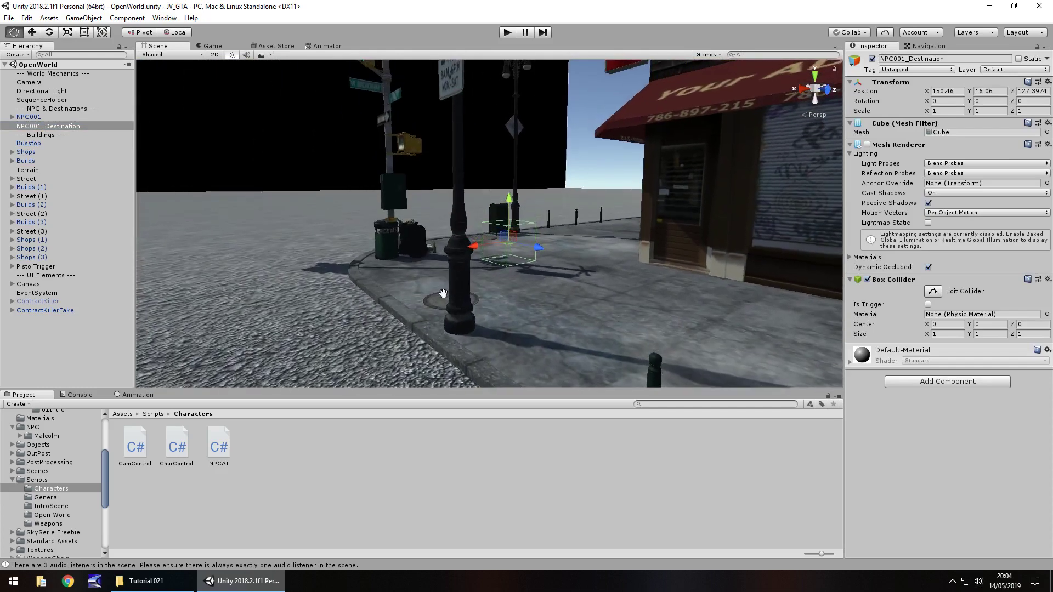
alt+drag(405, 377, 299, 258)
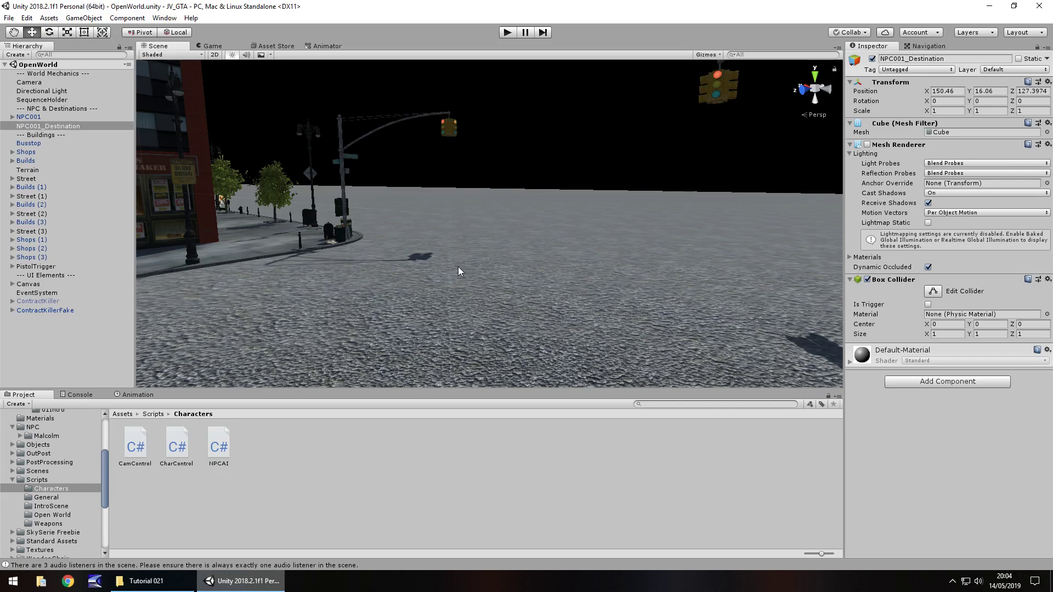
alt+drag(458, 267, 628, 265)
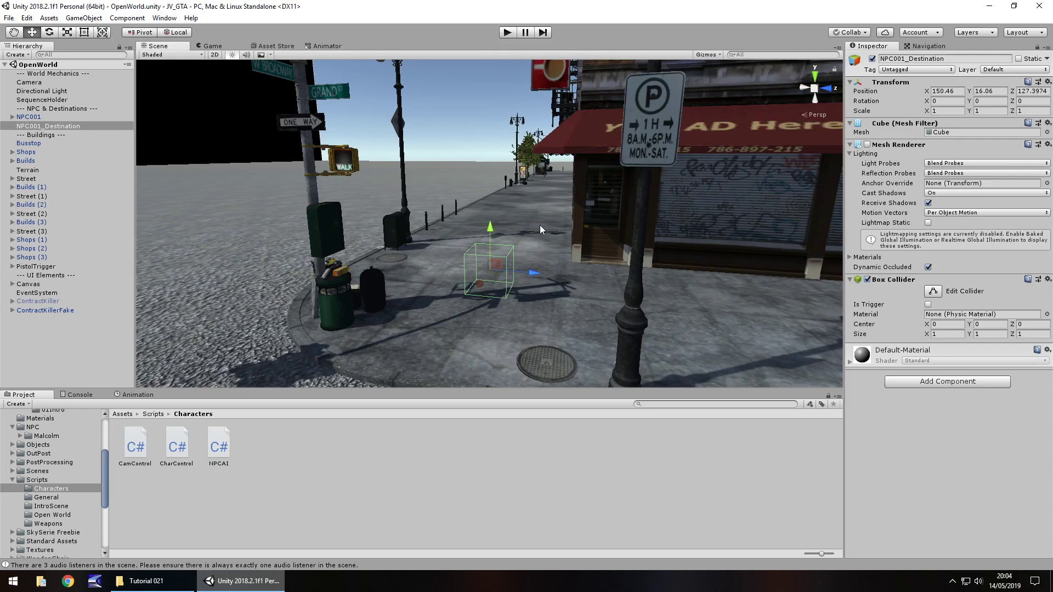
Select NPC001 and show its Tag dropdown in the Inspector.
click(34, 119)
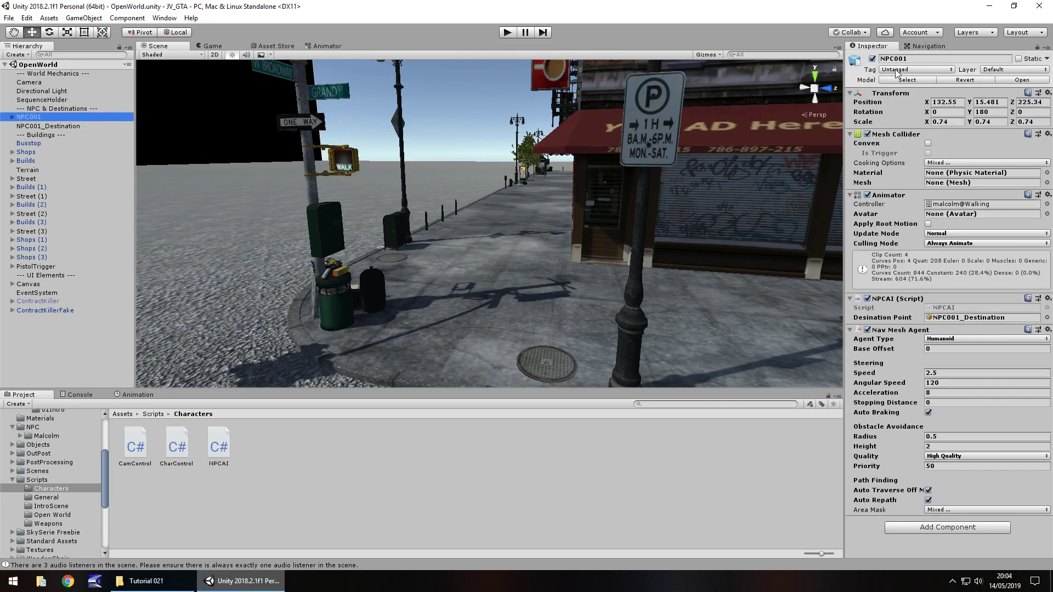
click(941, 73)
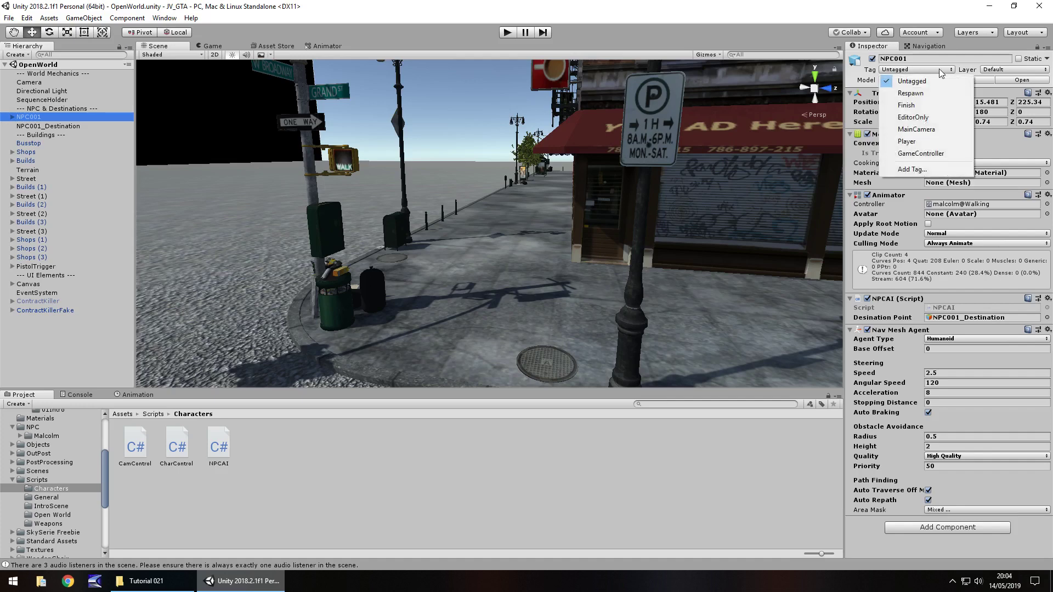
Add a new tag named NPC to the project's tag list.
click(911, 169)
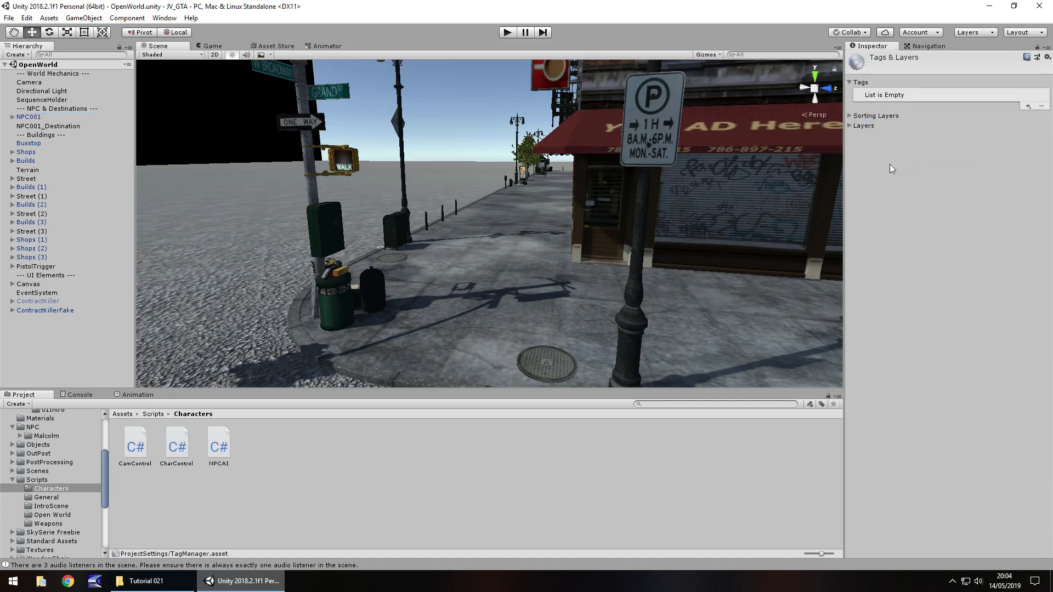
click(1029, 106)
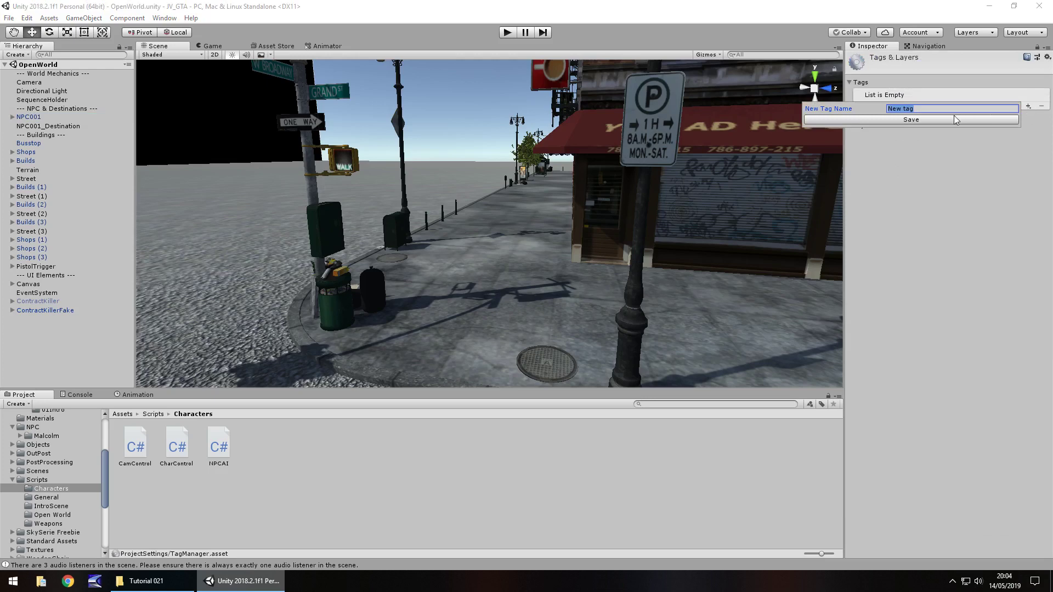
text(NPC)
click(906, 120)
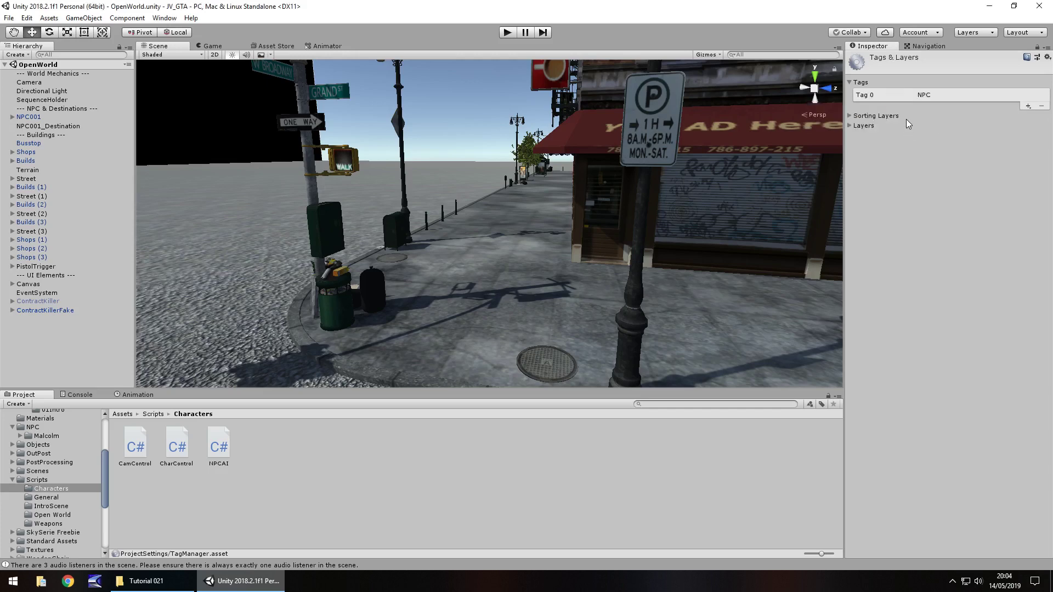
Assign the NPC tag to NPC001 and collapse the Street group.
click(478, 287)
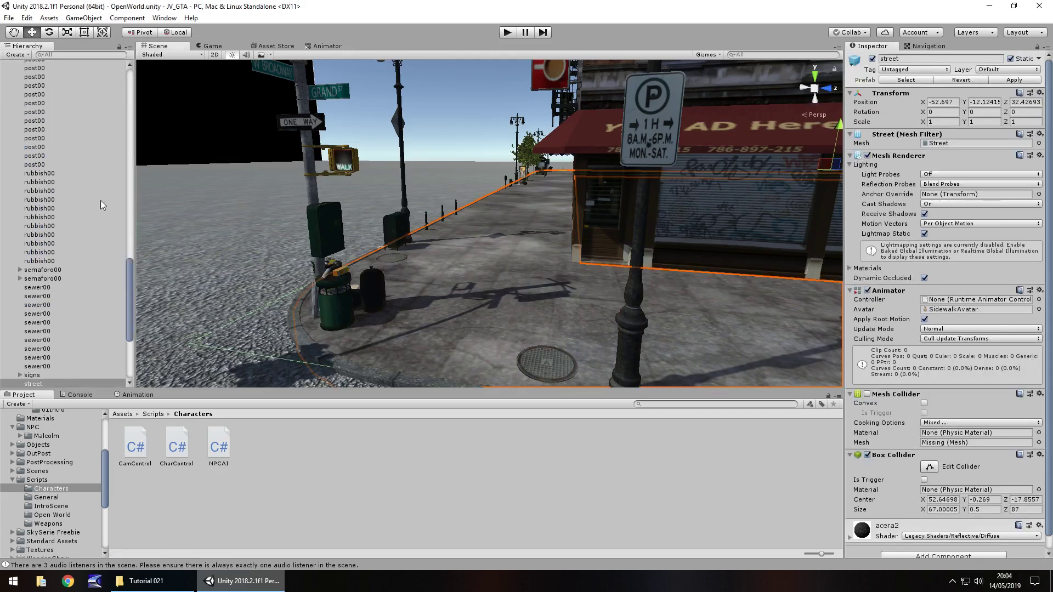
drag(130, 311, 137, 65)
click(31, 117)
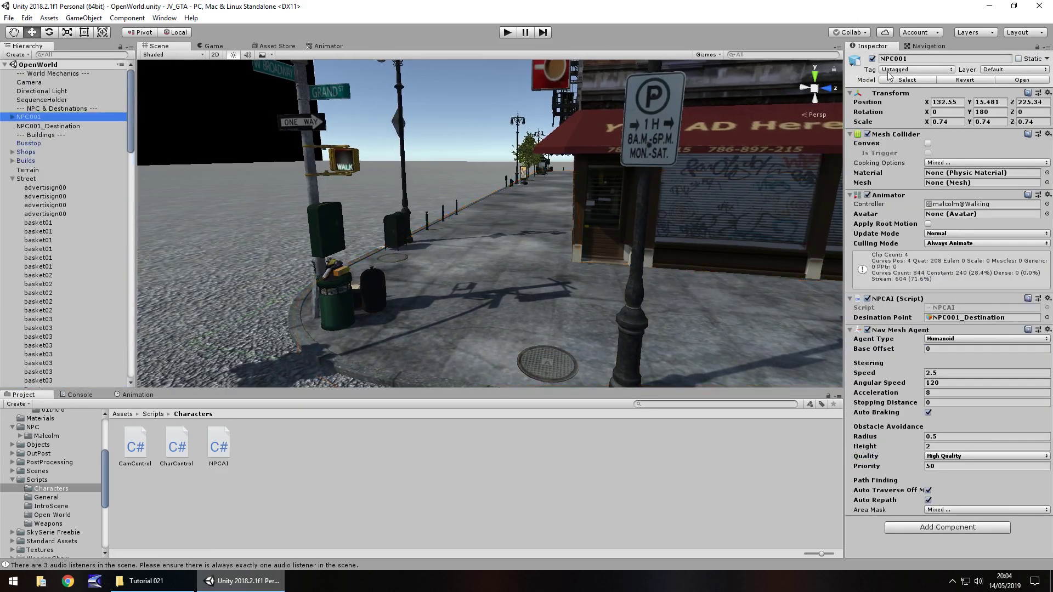
click(889, 70)
click(905, 165)
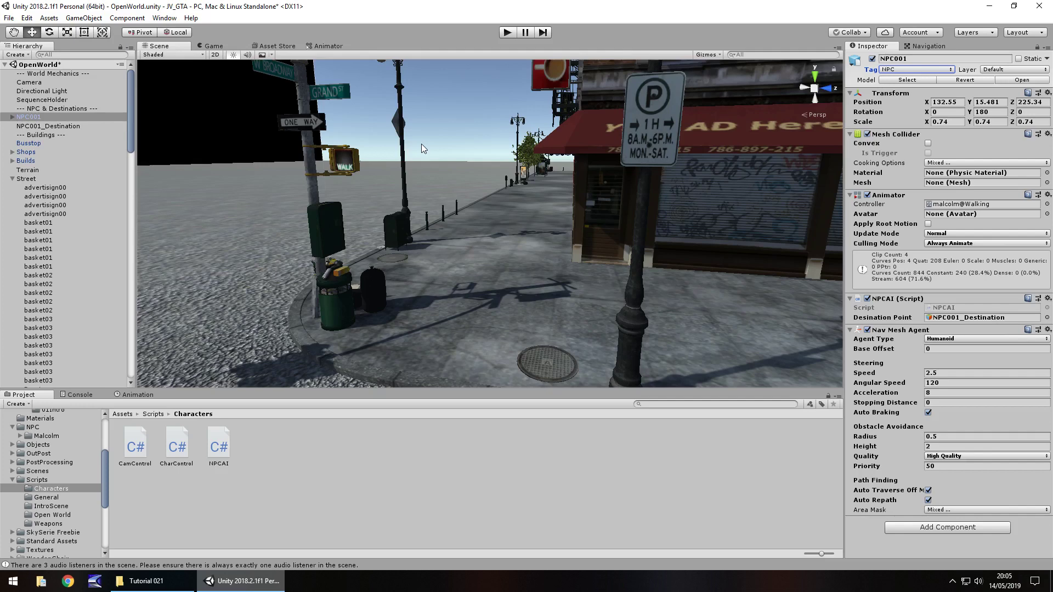
click(13, 180)
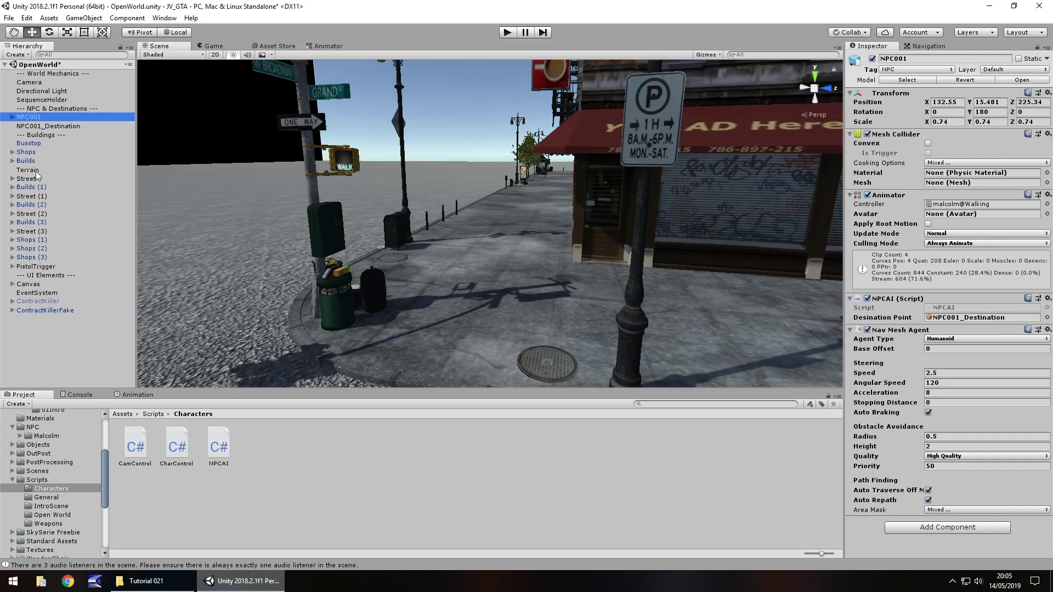
Create an NPCDestination C# script in Scripts/Characters and open it in the code editor.
click(57, 128)
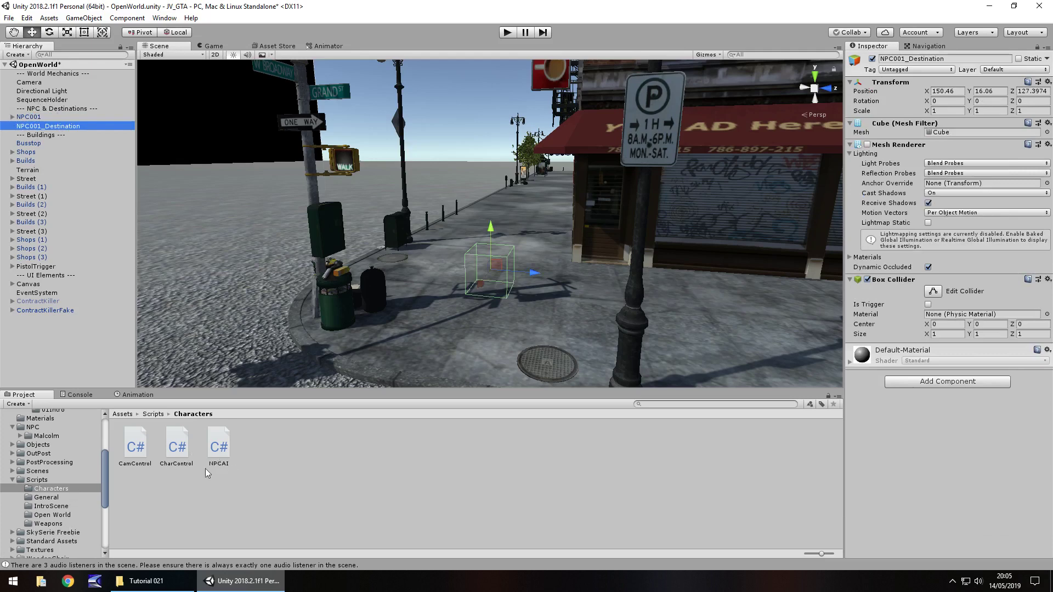
right_click(264, 446)
mouse_move(293, 191)
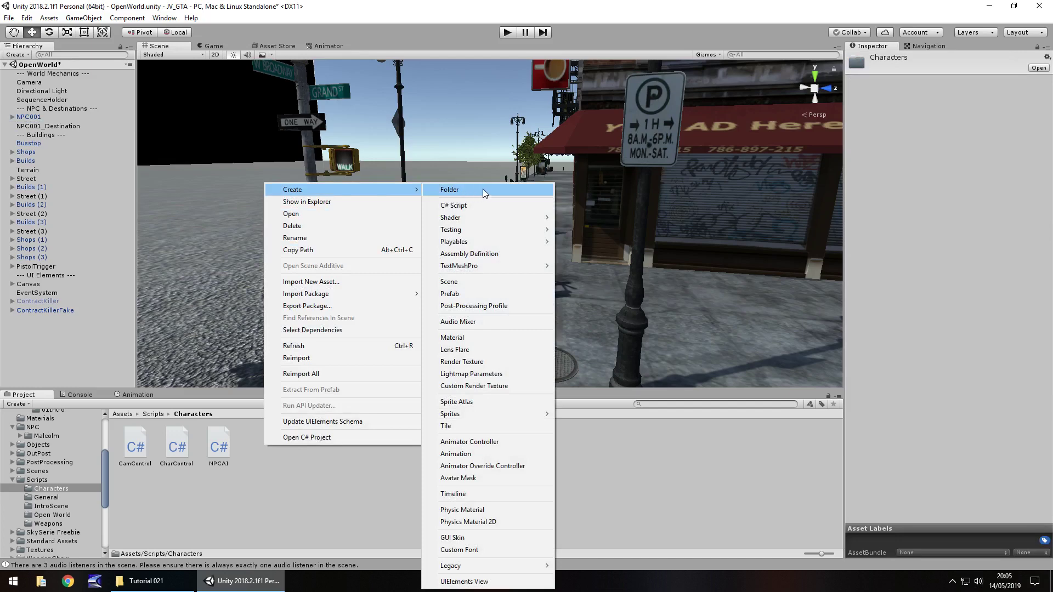
click(476, 205)
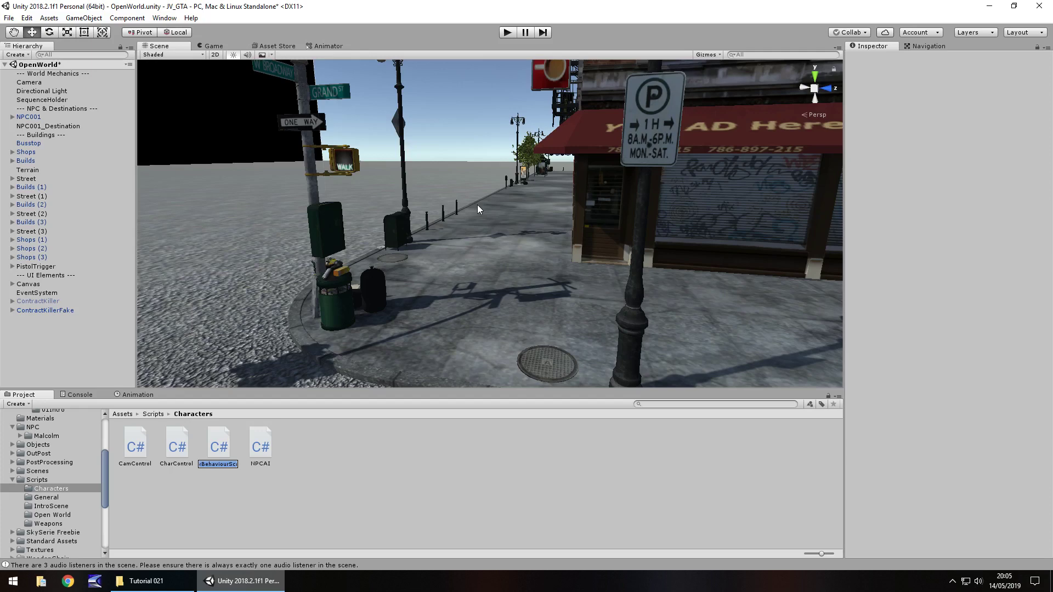
text(D)
text(PCDes)
text(tination)
key(Return)
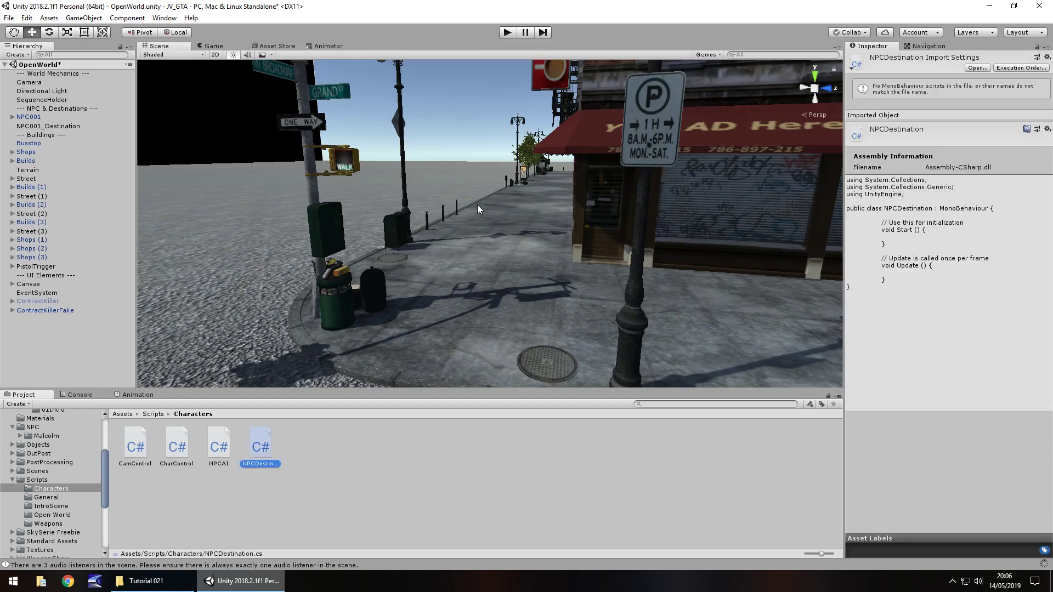
key(Return)
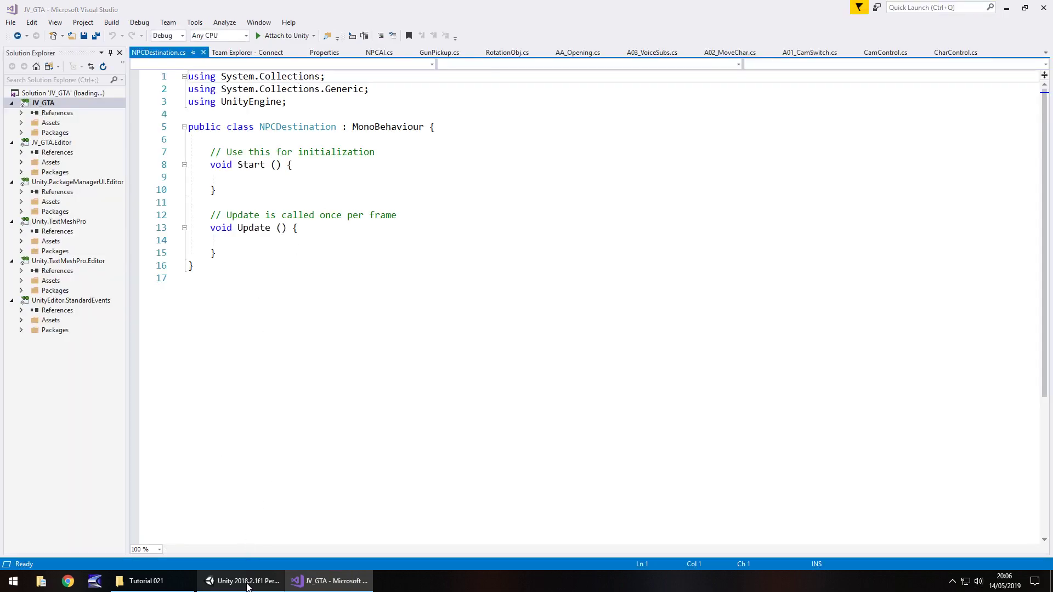
Return from Visual Studio to the Unity editor.
click(247, 583)
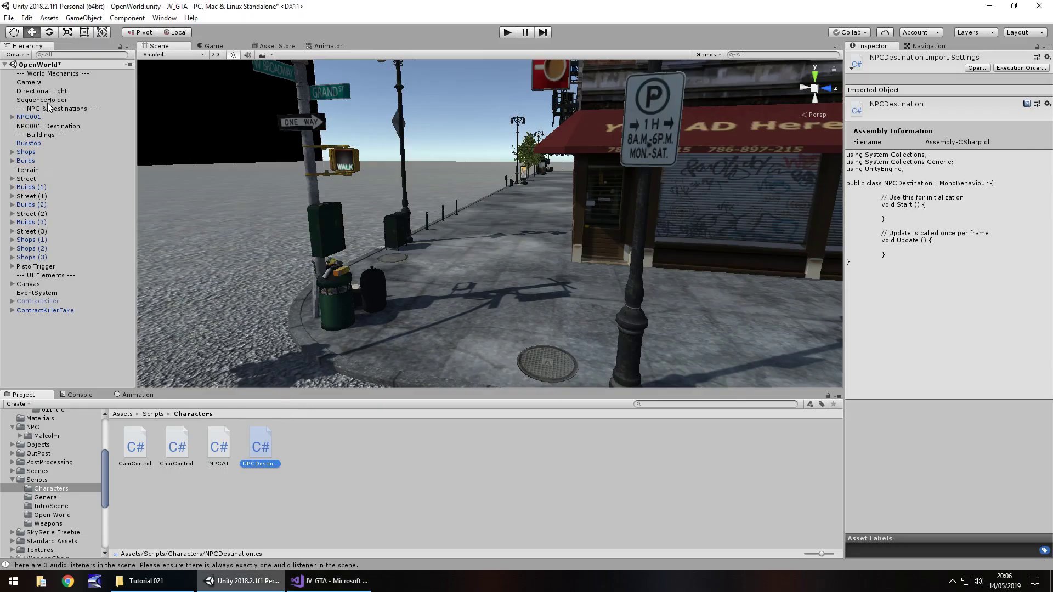
Set NPC001_Destination's position to X 150, Y 16, Z 127.
click(53, 127)
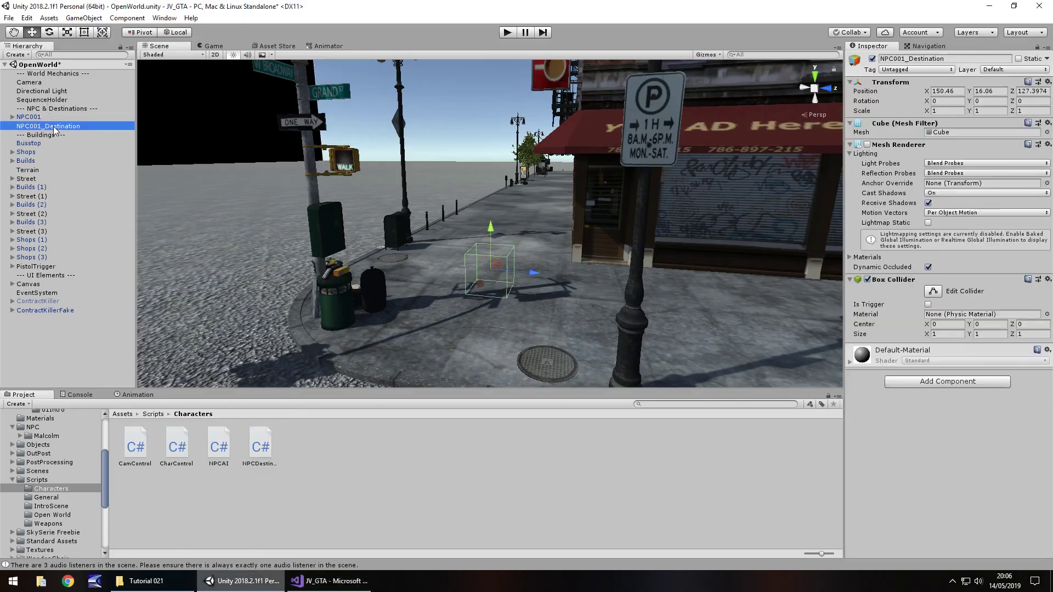
click(955, 94)
text(150)
click(996, 91)
text(160)
key(BackSpace)
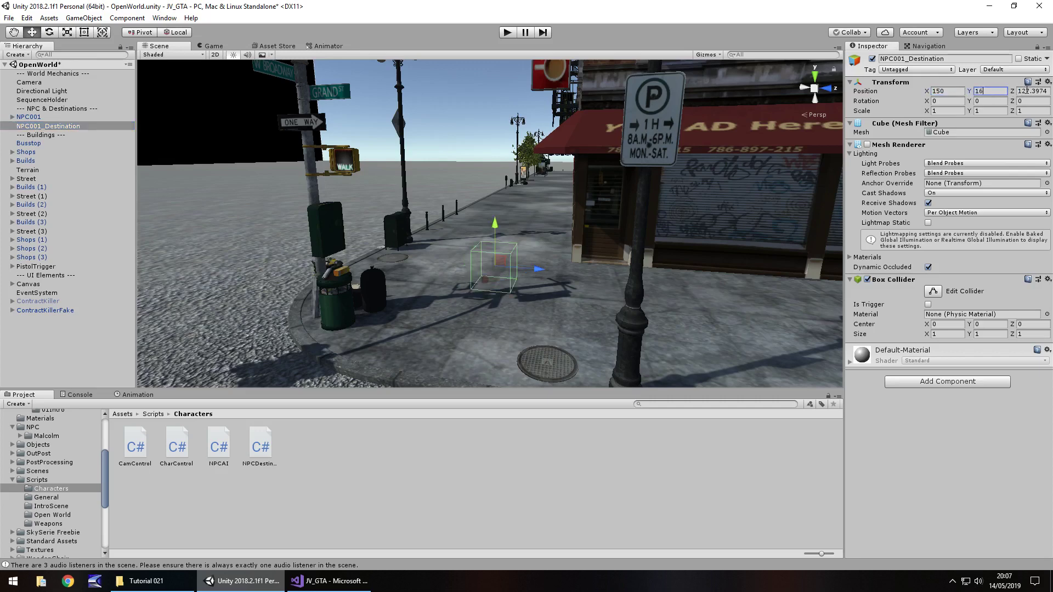
click(1026, 91)
text(127)
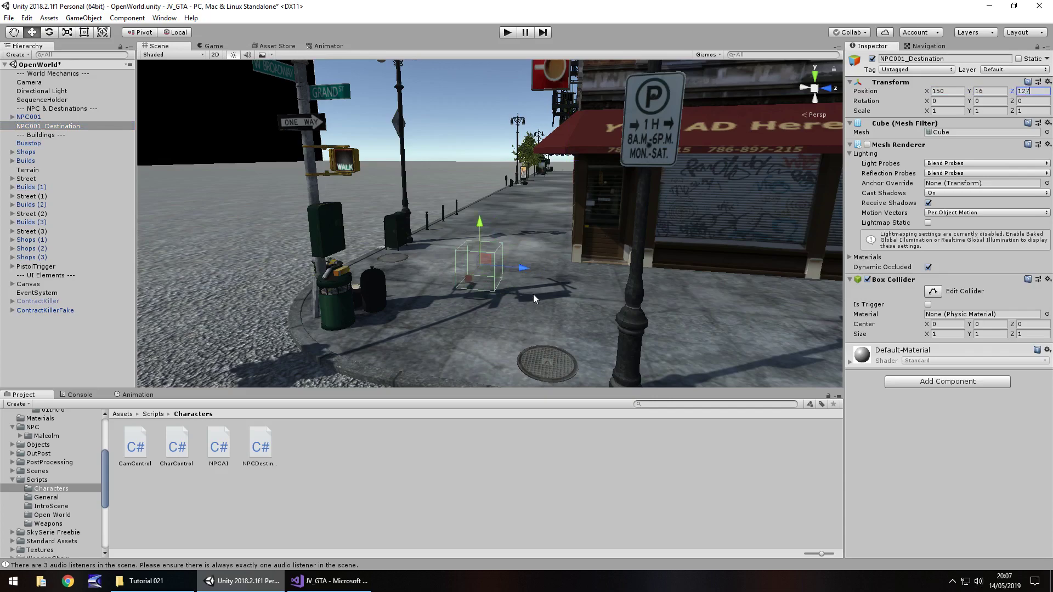
Trial-slide the cube along X, undo back to X 150, and fly in close to it.
alt+drag(535, 291, 449, 308)
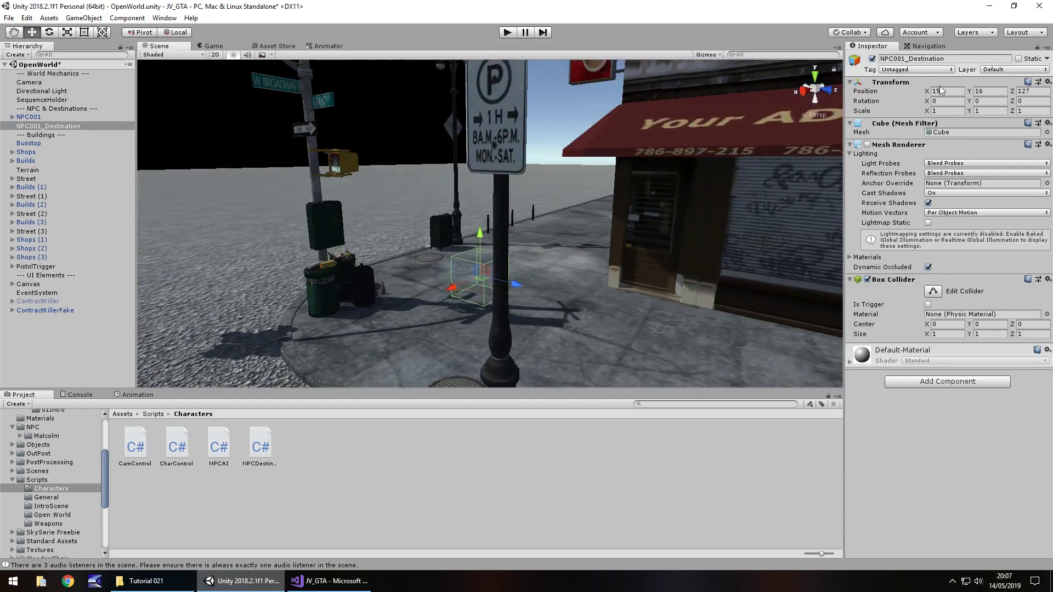
text(0)
mouse_move(500, 219)
right_down()
mouse_move(509, 229)
mouse_move(449, 232)
mouse_move(485, 224)
right_up()
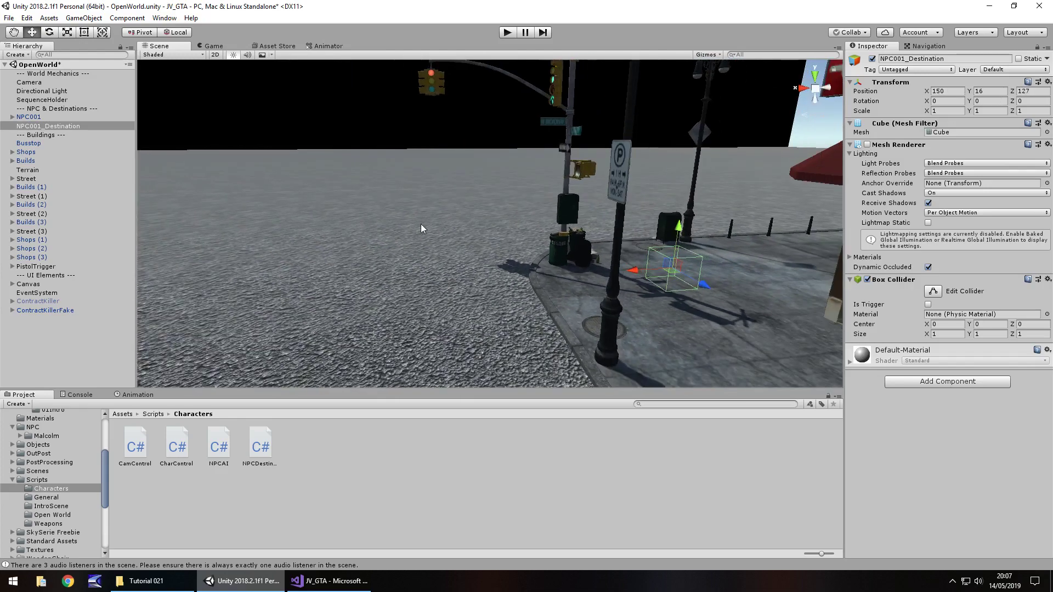
key(Right)
key(Left)
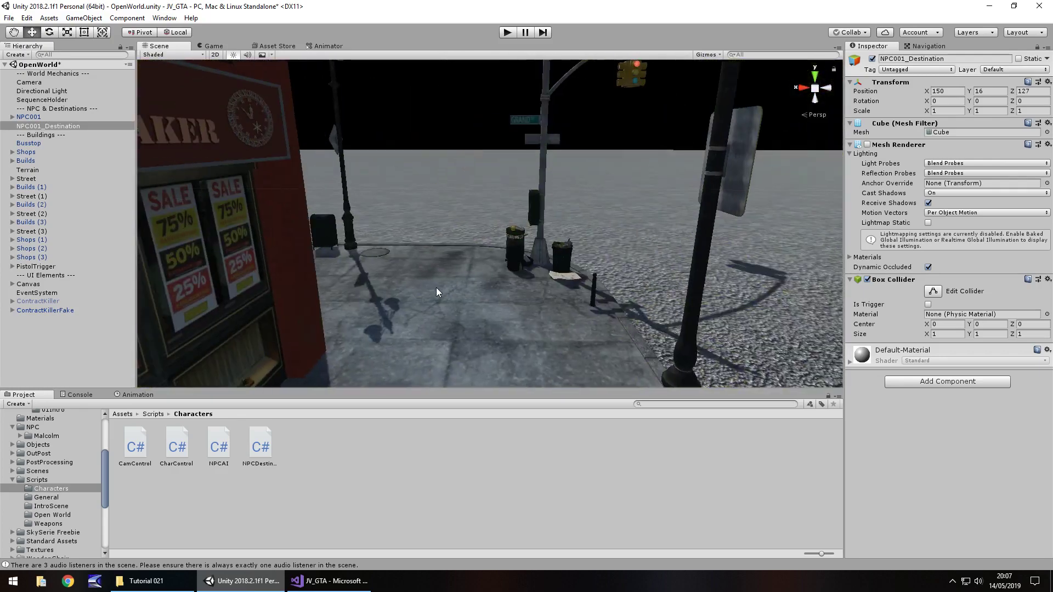
right_drag(436, 287, 697, 179)
drag(682, 179, 554, 220)
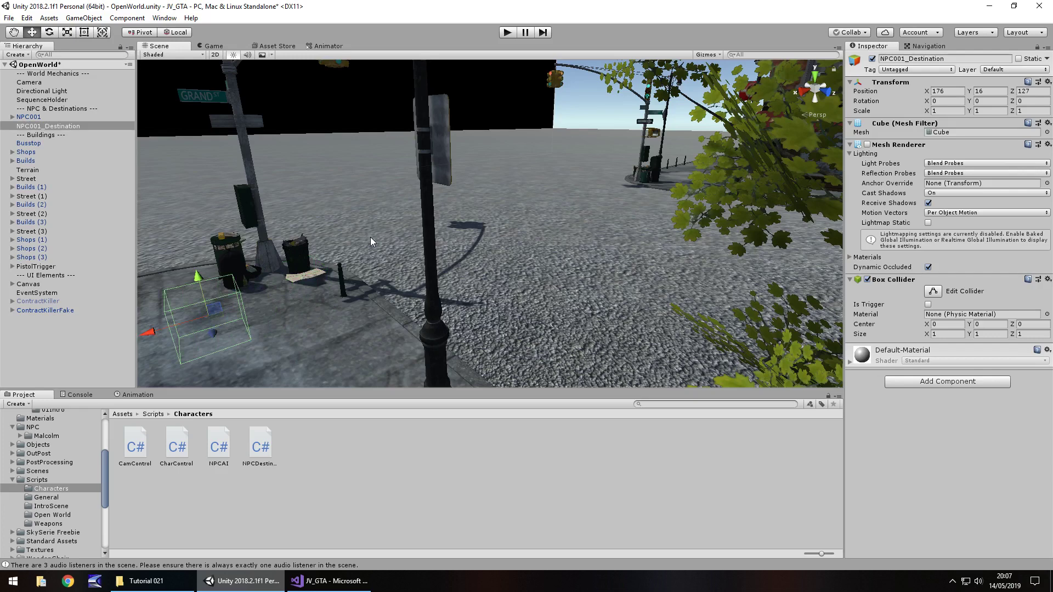
key(ctrl+z)
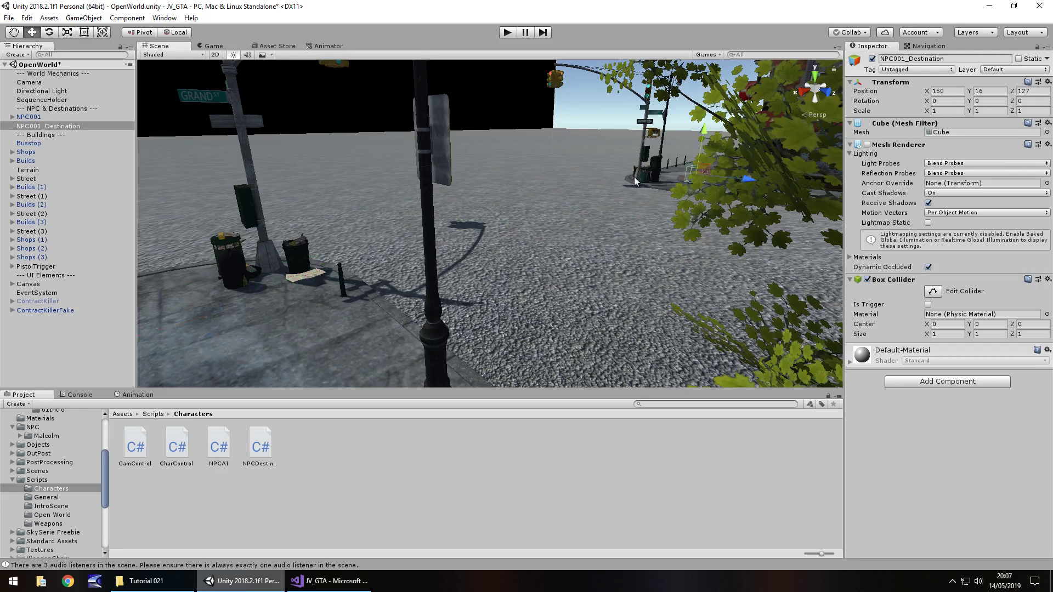
key(w)
right_drag(637, 186, 401, 366)
Dismiss the feedback prompt and delete NPCDestination's Start and Update methods.
click(324, 581)
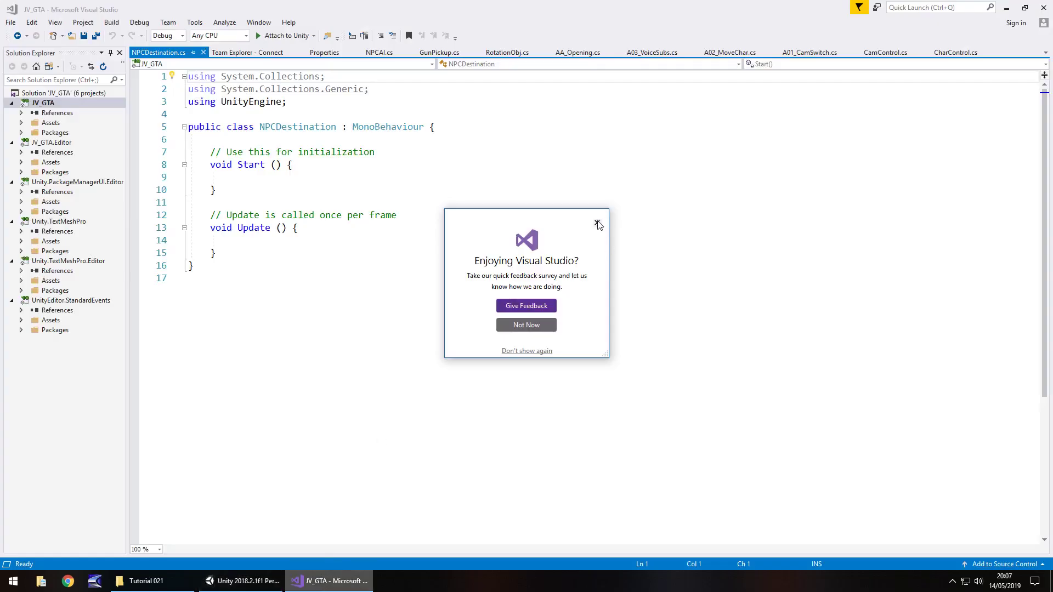
key(alt+Tab)
click(353, 586)
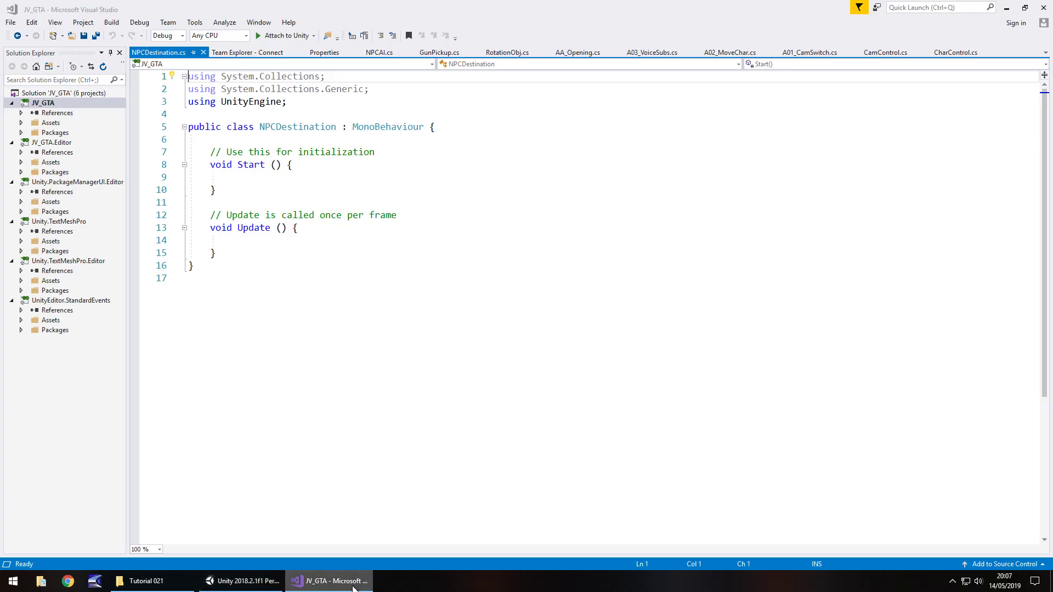
drag(217, 253, 184, 159)
key(Delete)
Add an empty OnTriggerEnter(Collider other) method without the private modifier.
key(Return)
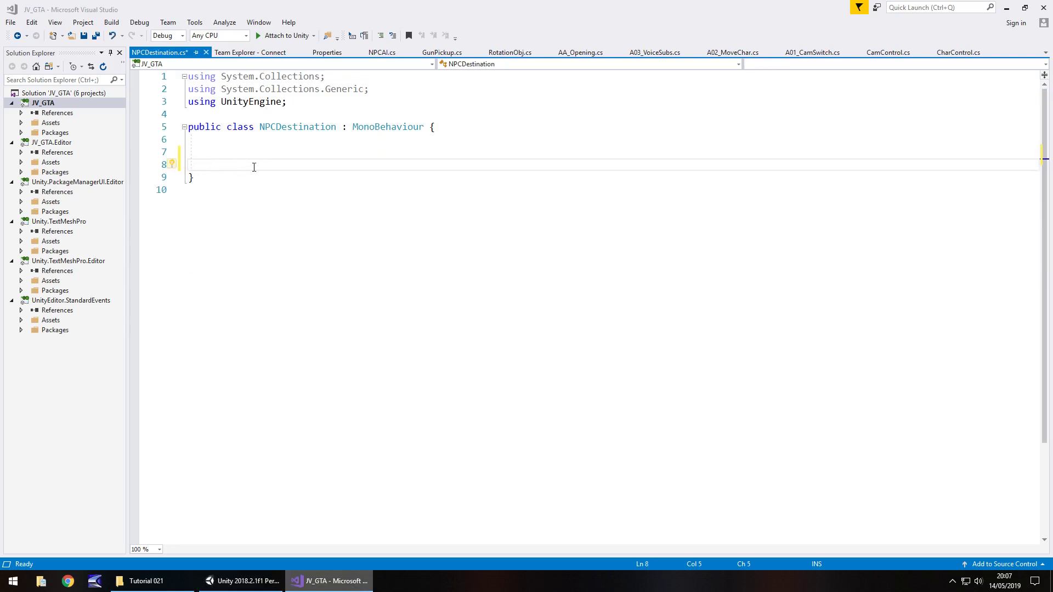
text(voi)
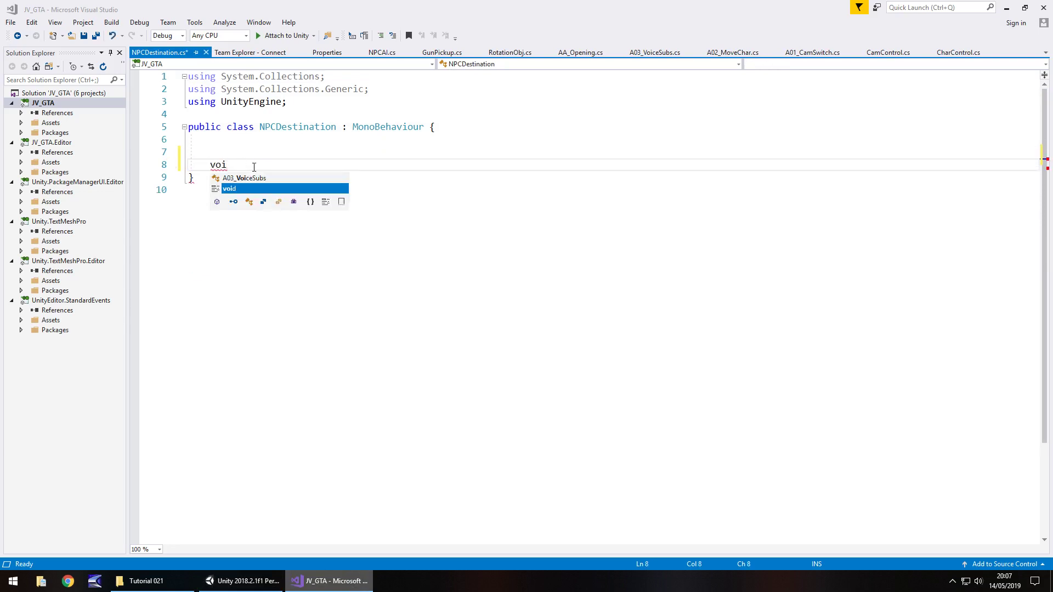
text(d OnTrigger)
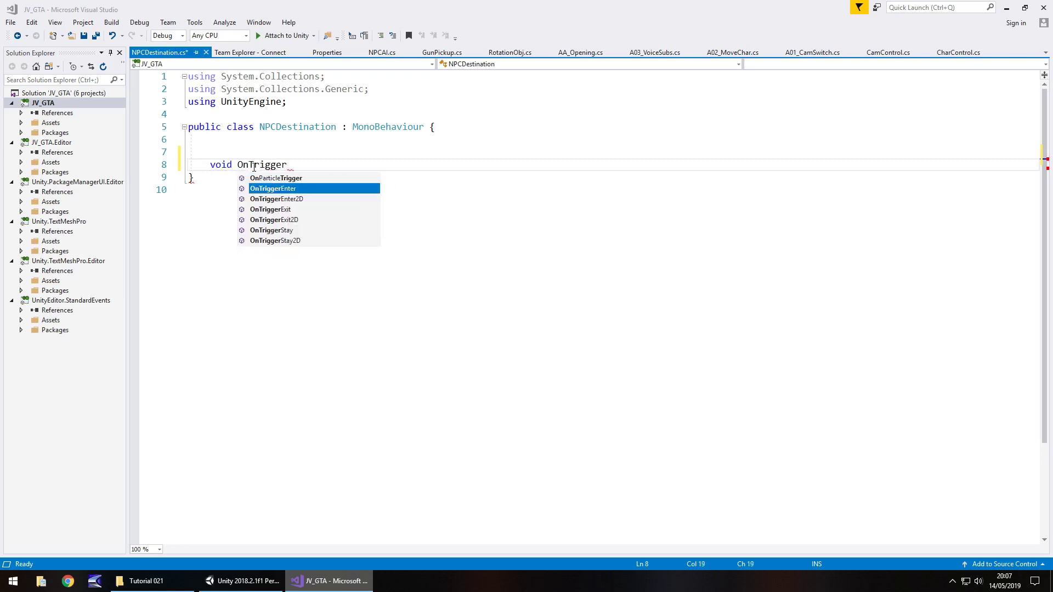
key(Tab)
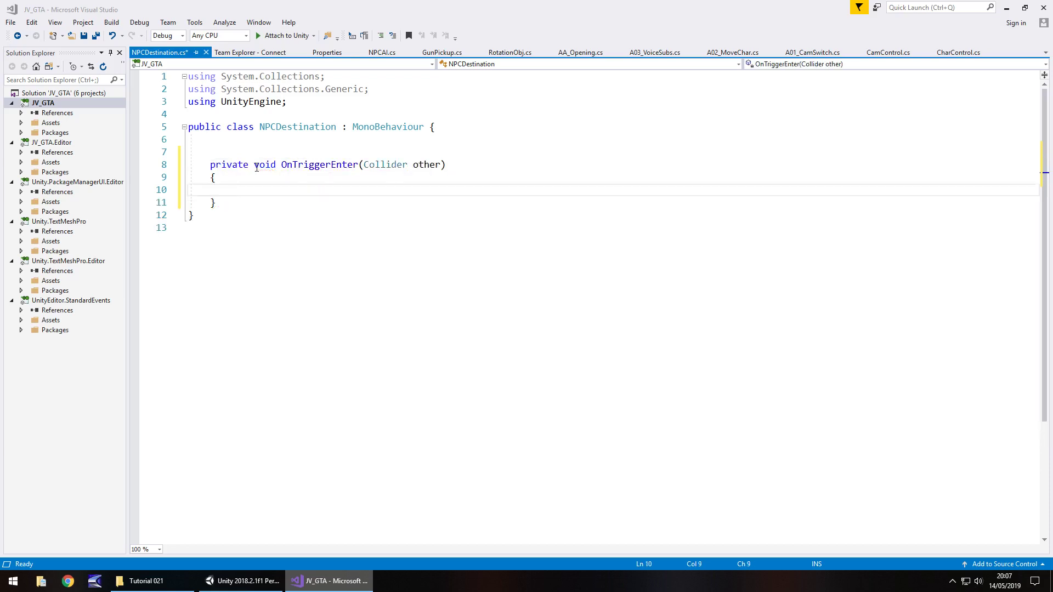
click(249, 165)
drag(249, 165, 209, 165)
key(Delete)
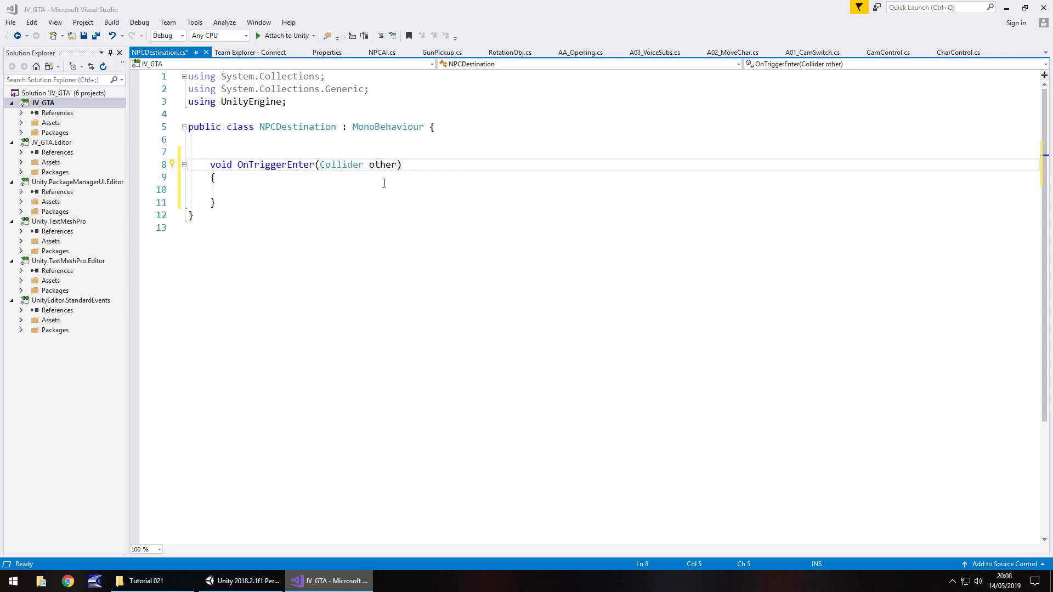
click(384, 191)
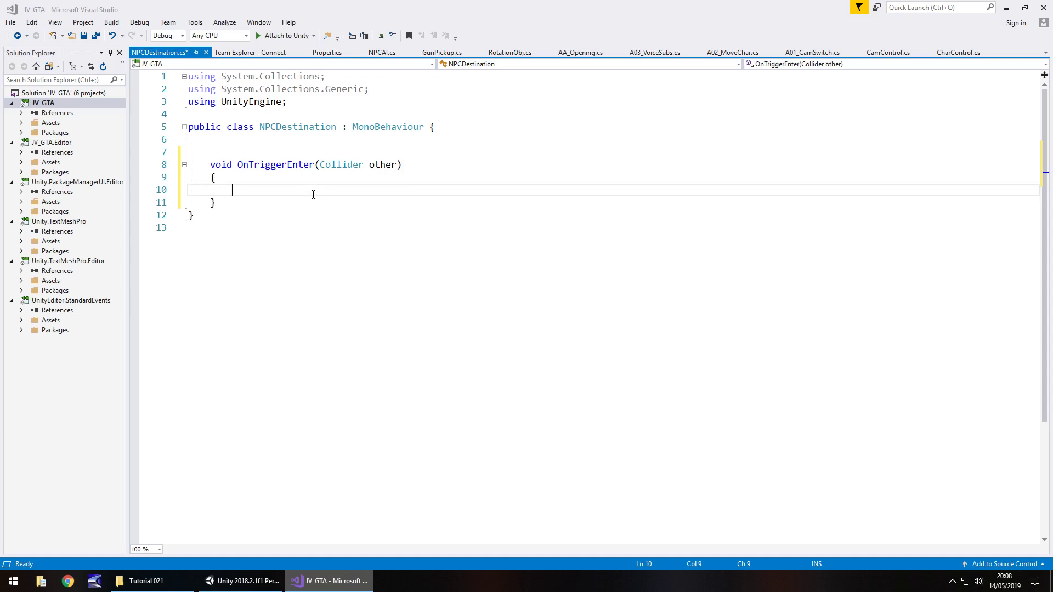
Add an if (other.tag == "NPC") block referencing this.gameObject.transform.
text(if ()
text(other.)
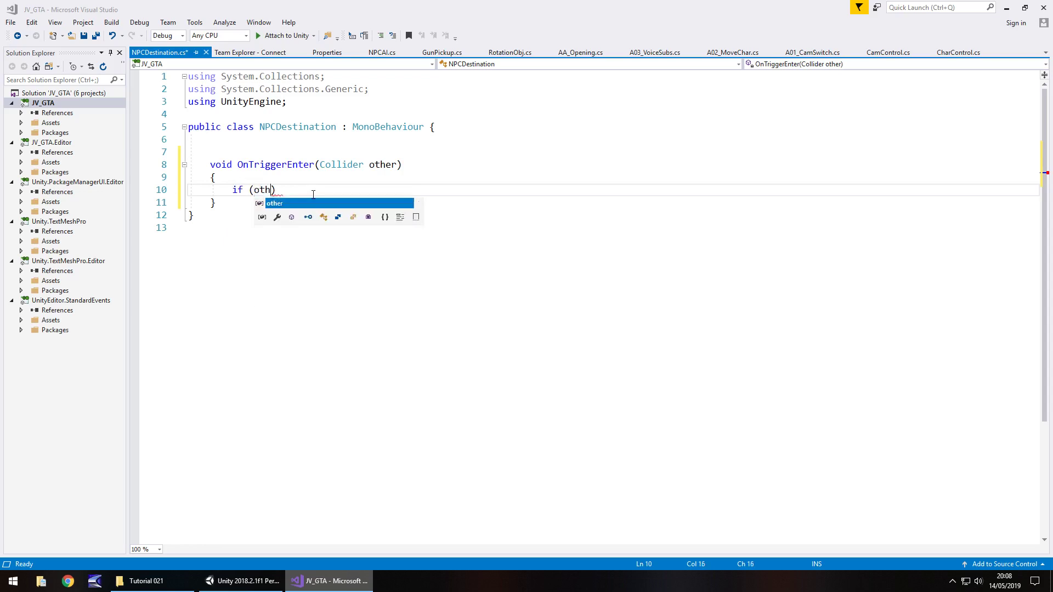
text(tag == )
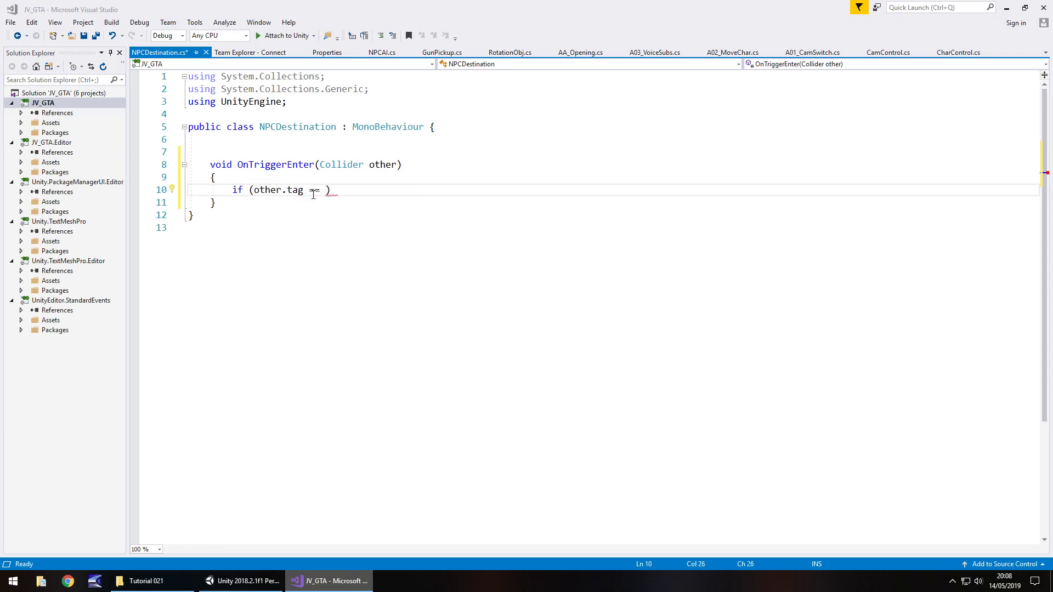
text("NPC") {)
key(Return)
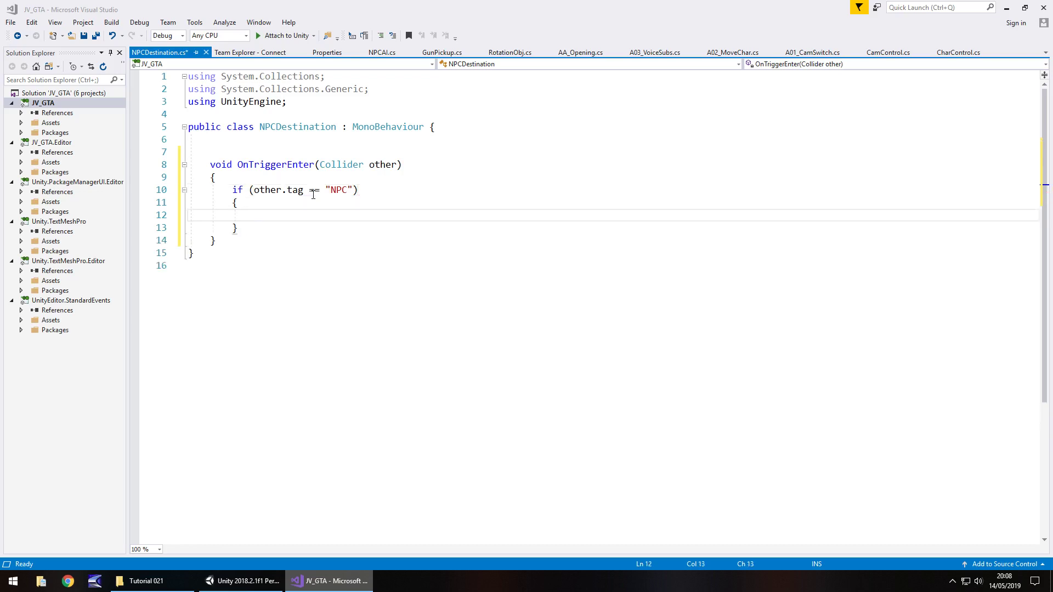
text(this.gameObject.tran)
key(Tab)
Set the position to new Vector3(176, 16, 127), save the script and return to Unity.
text(.)
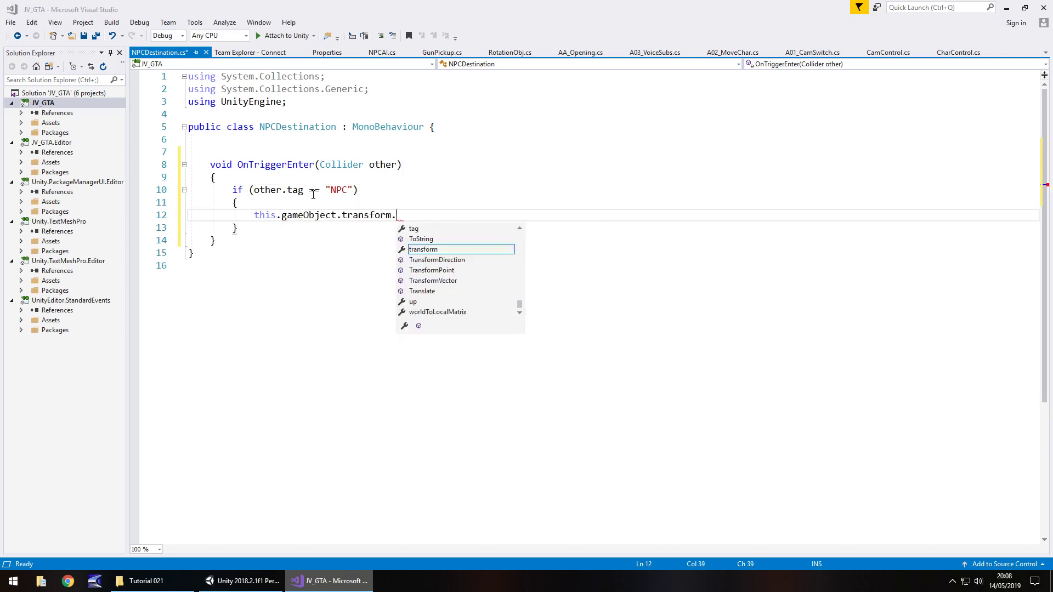
text(position = new Vector3()
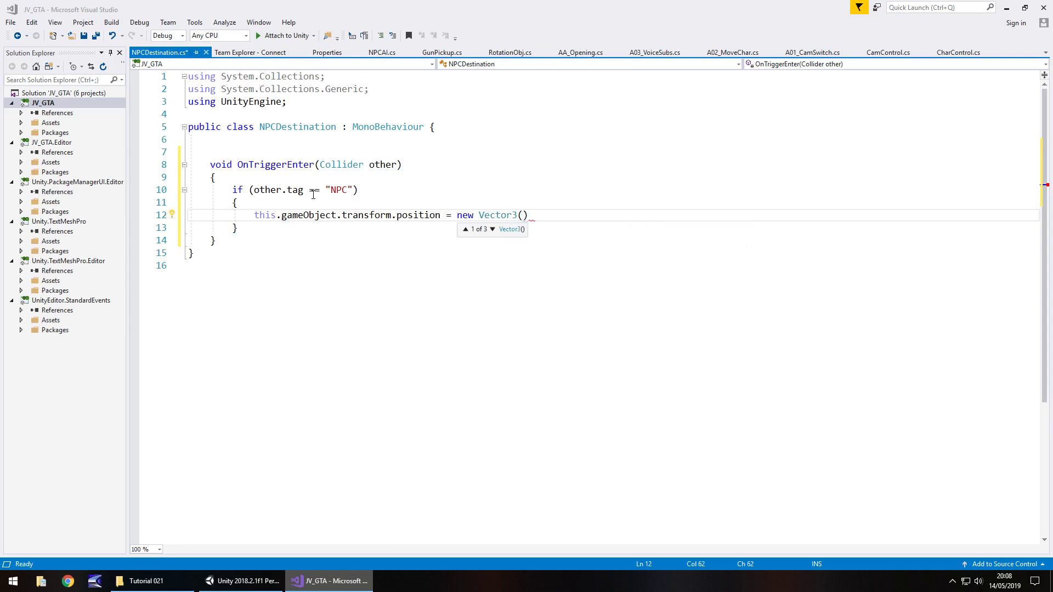
text(176,)
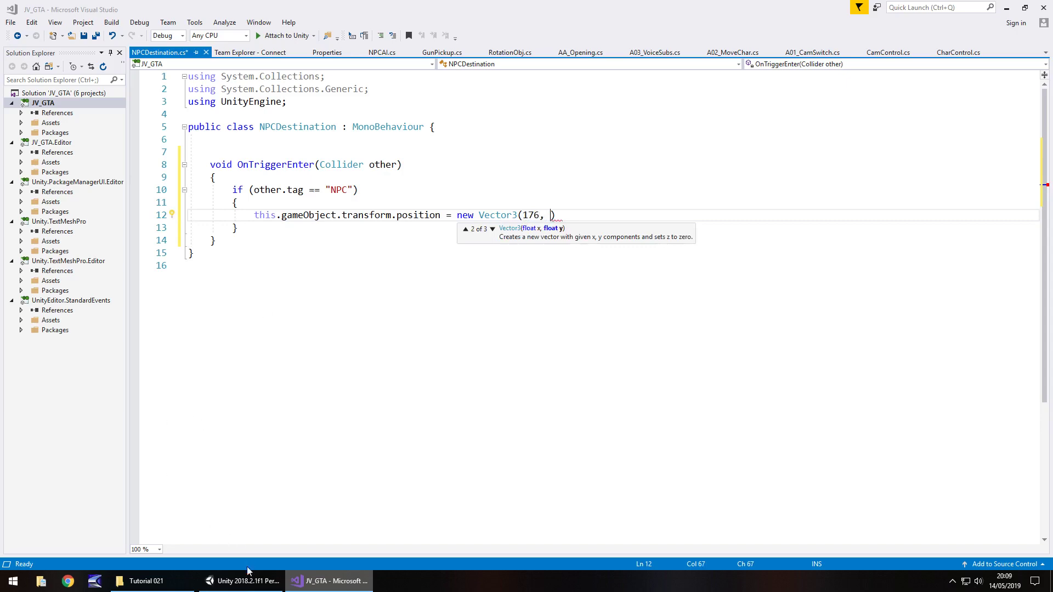
click(242, 581)
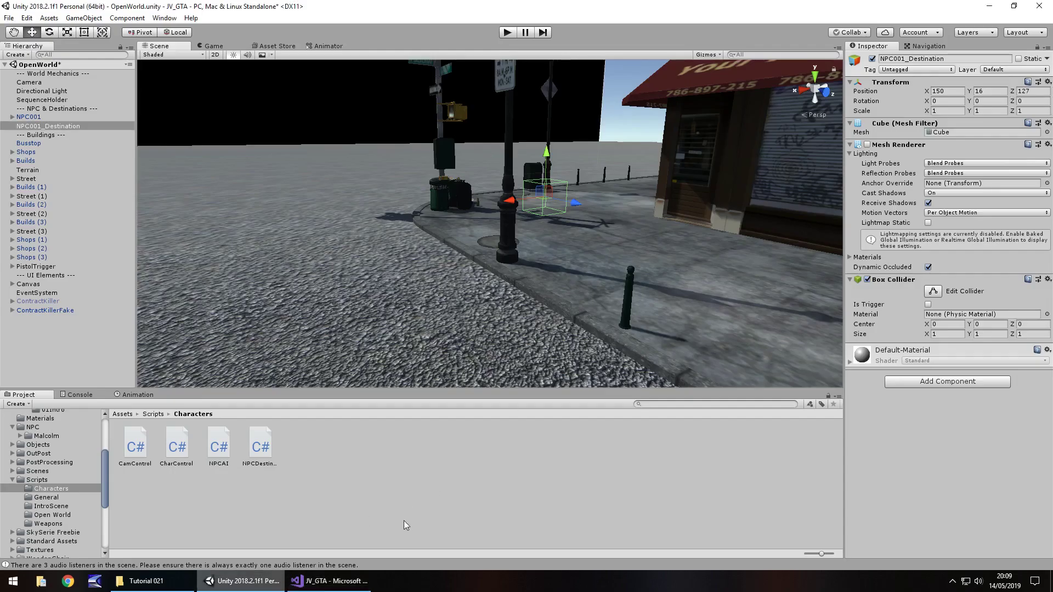
click(326, 581)
text(16, 127)
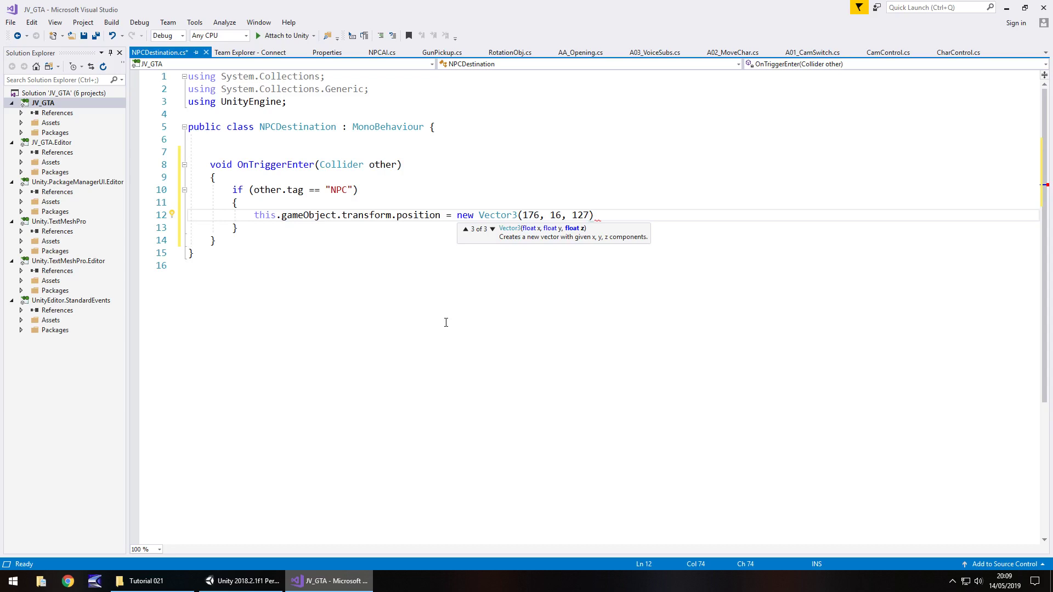
text();)
key(ctrl+s)
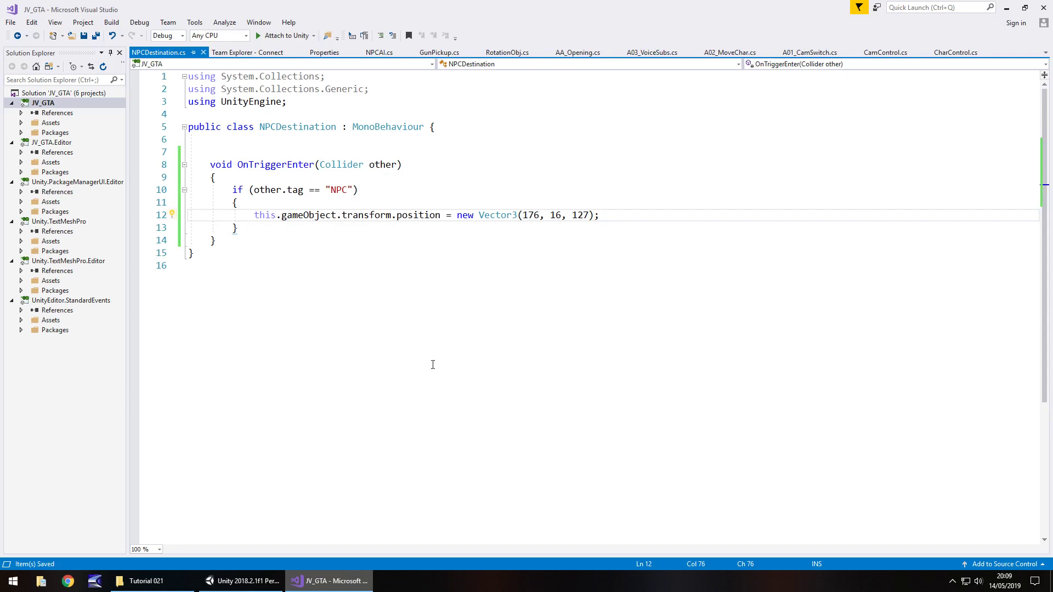
click(256, 576)
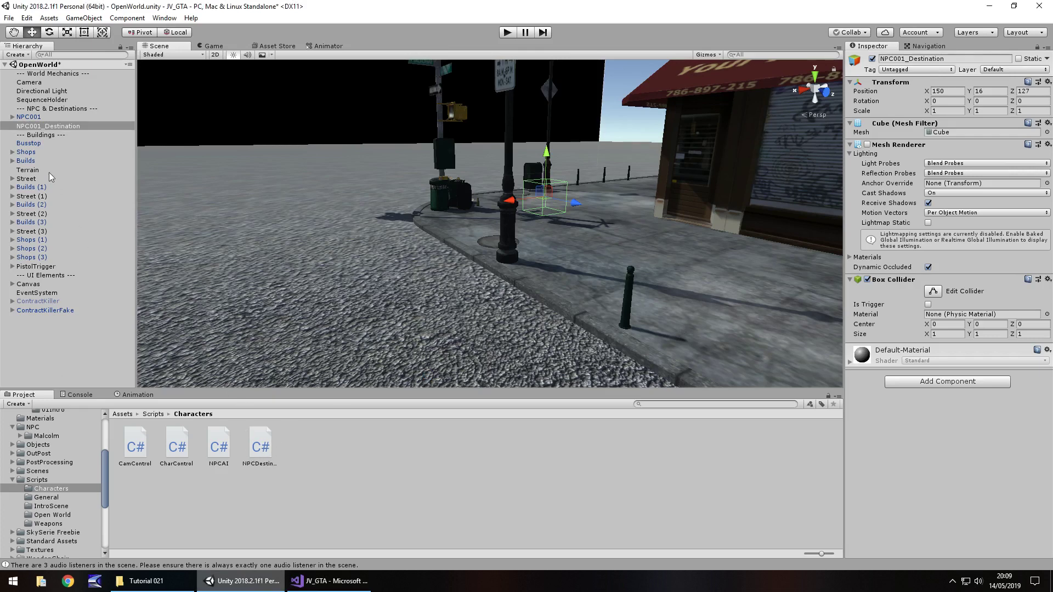
Attach NPCDestination.cs to NPC001_Destination and tick Is Trigger on its Box Collider.
drag(261, 445, 55, 127)
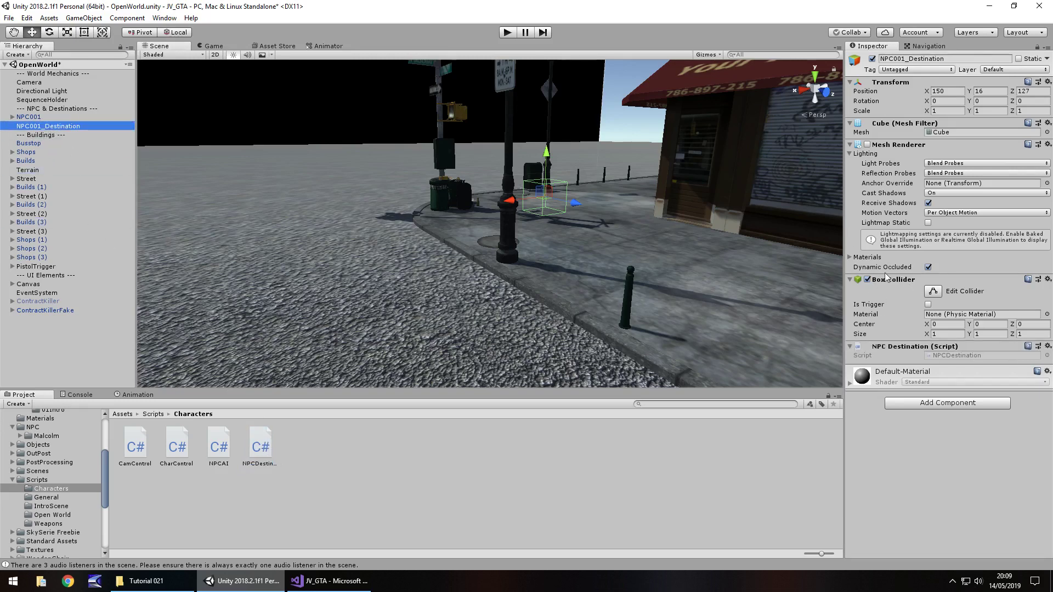
click(929, 305)
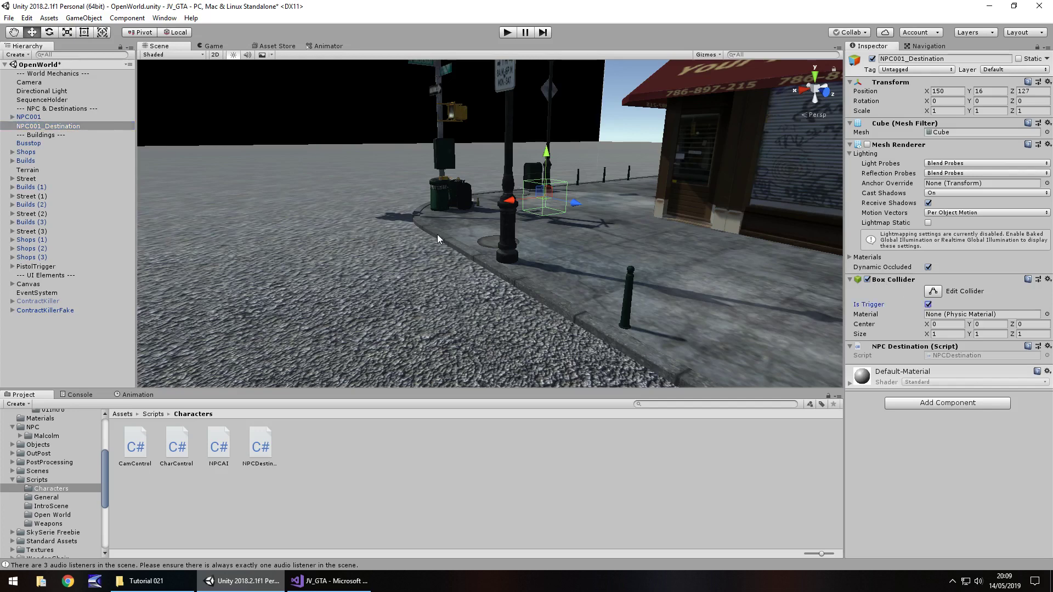
right_drag(386, 283, 470, 279)
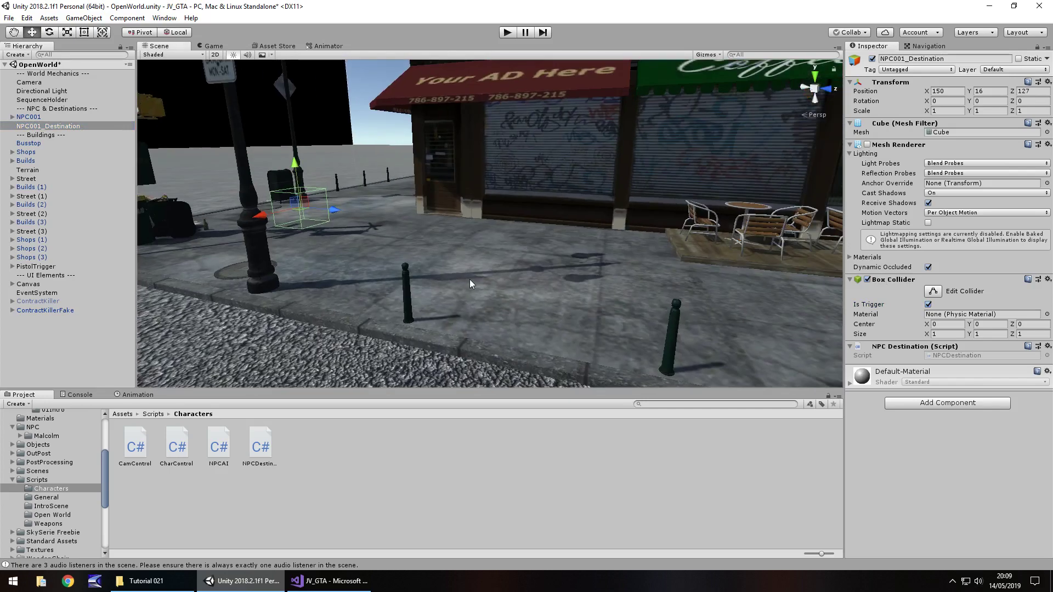
middle_drag(470, 278, 500, 233)
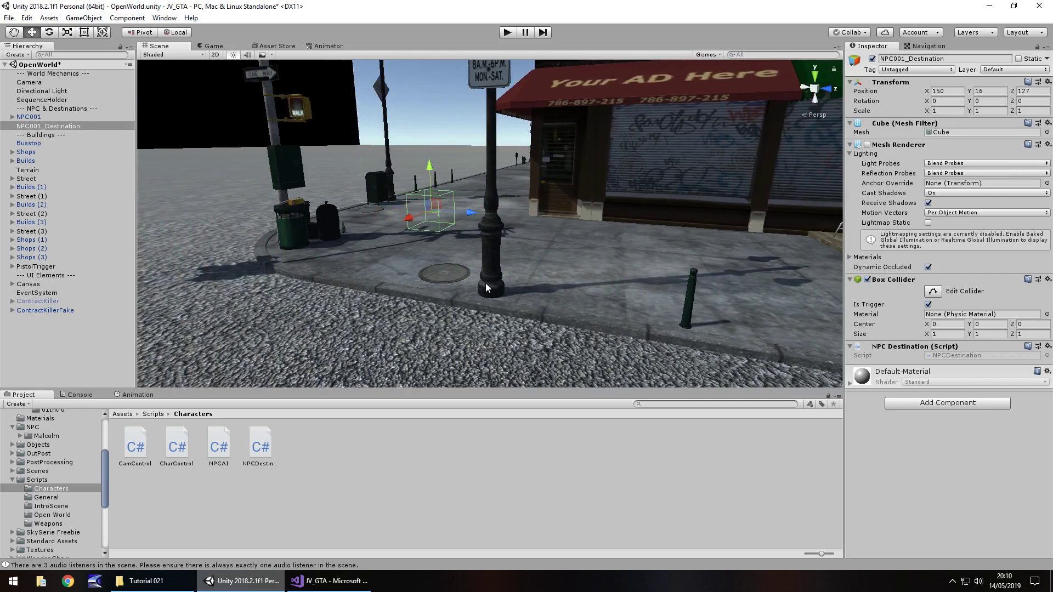
Add a Physics > Rigidbody (Mass 1, Angular Drag 0.05, gravity on) to NPC001.
click(27, 119)
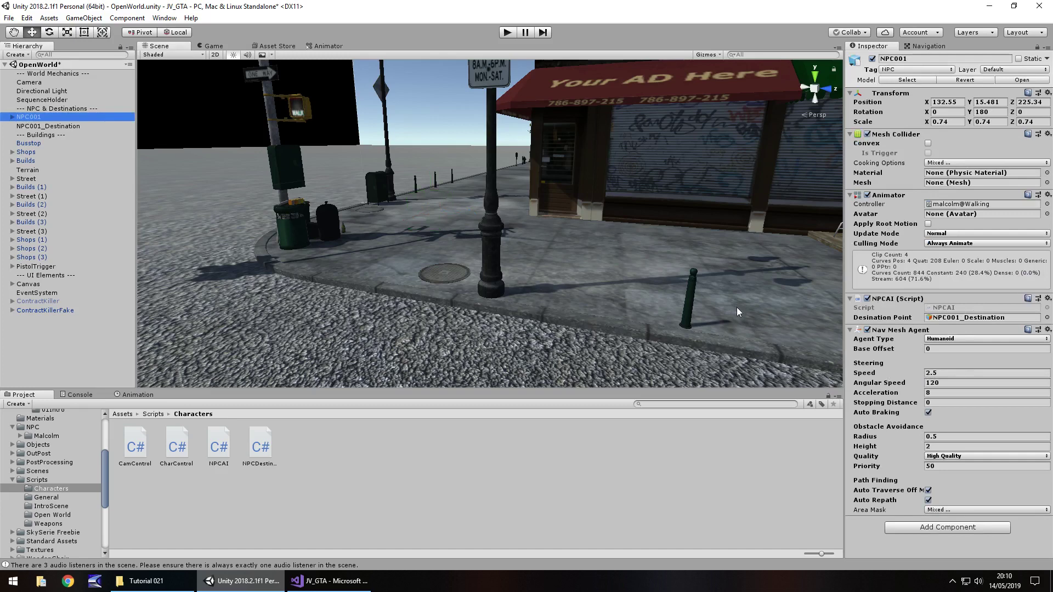
click(945, 527)
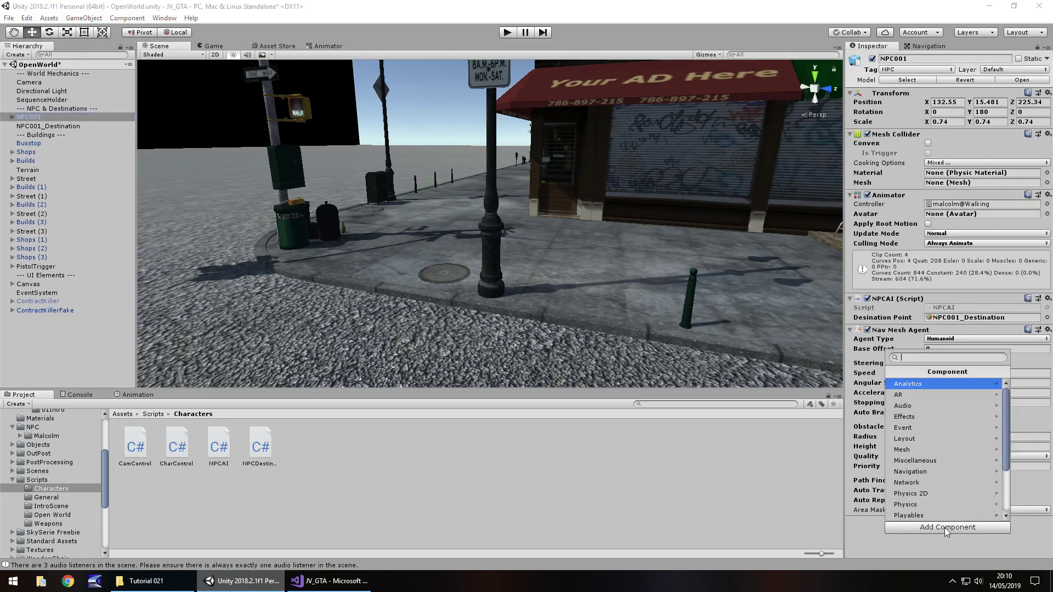
click(904, 504)
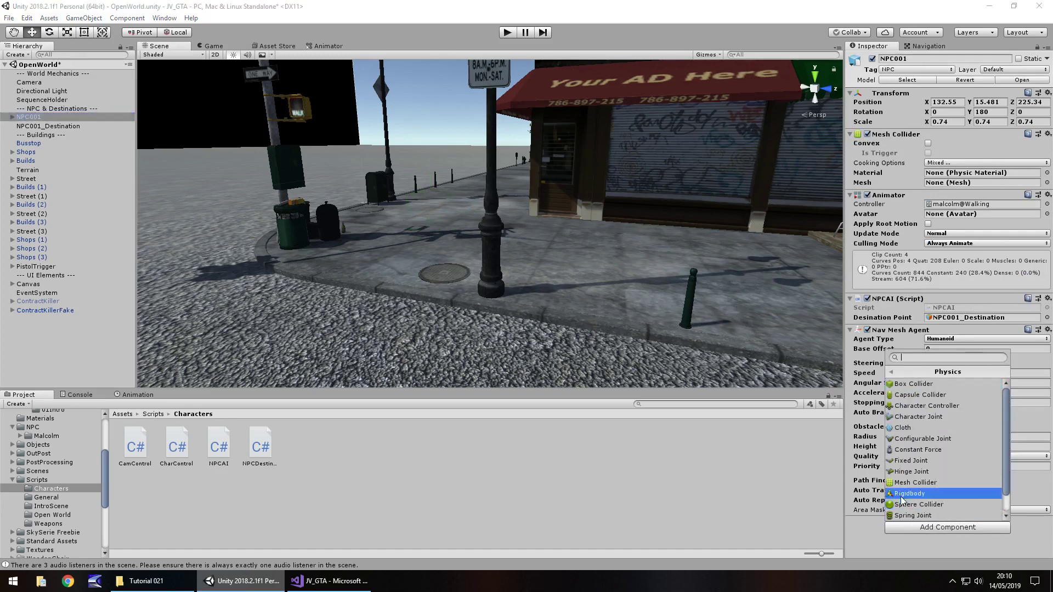
click(905, 494)
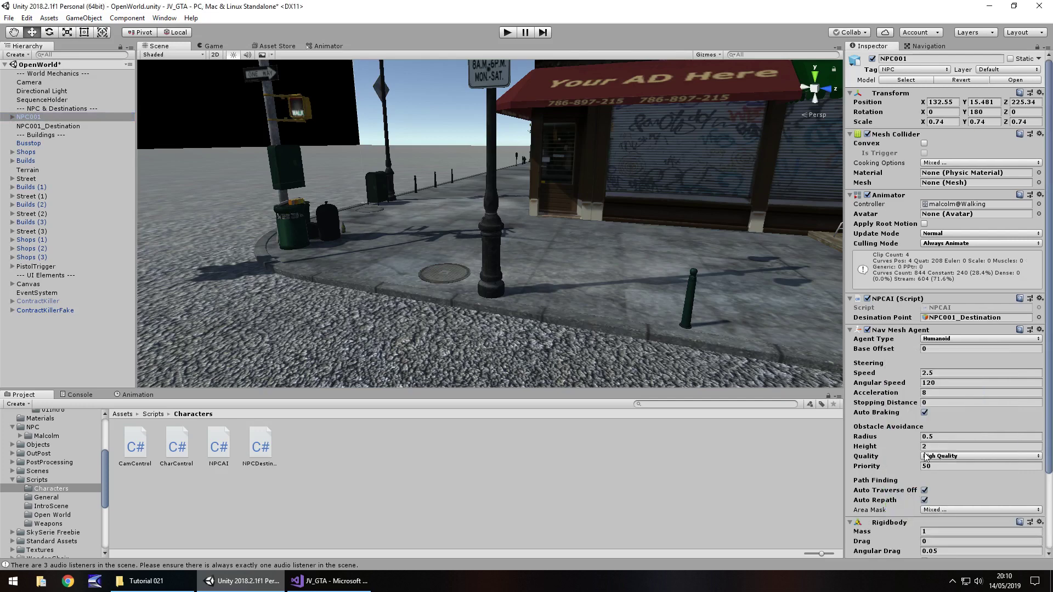
scroll(925, 456, down, 3)
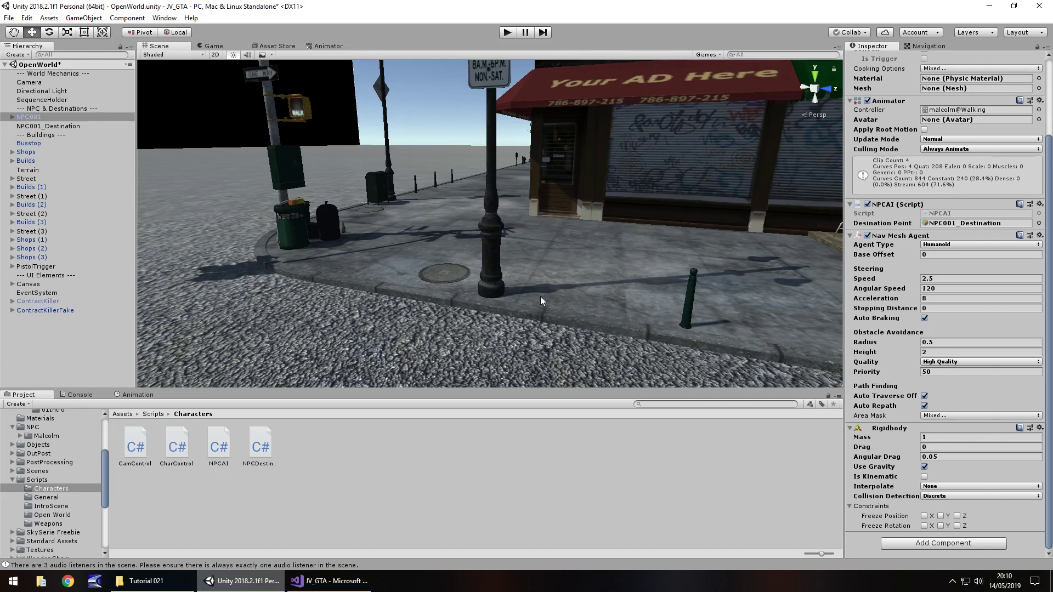
Enter Play mode and watch NPC001 walk down the sidewalk to the street corner.
click(502, 34)
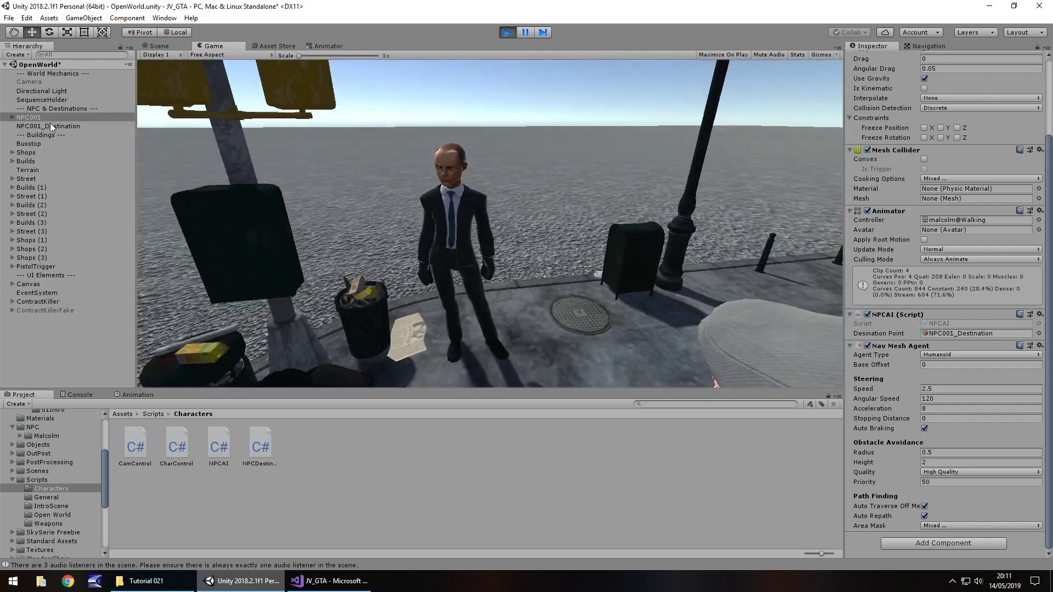
Leave Play mode and toggle NPC001's Mesh Collider Convex option on and back off.
click(51, 125)
click(153, 43)
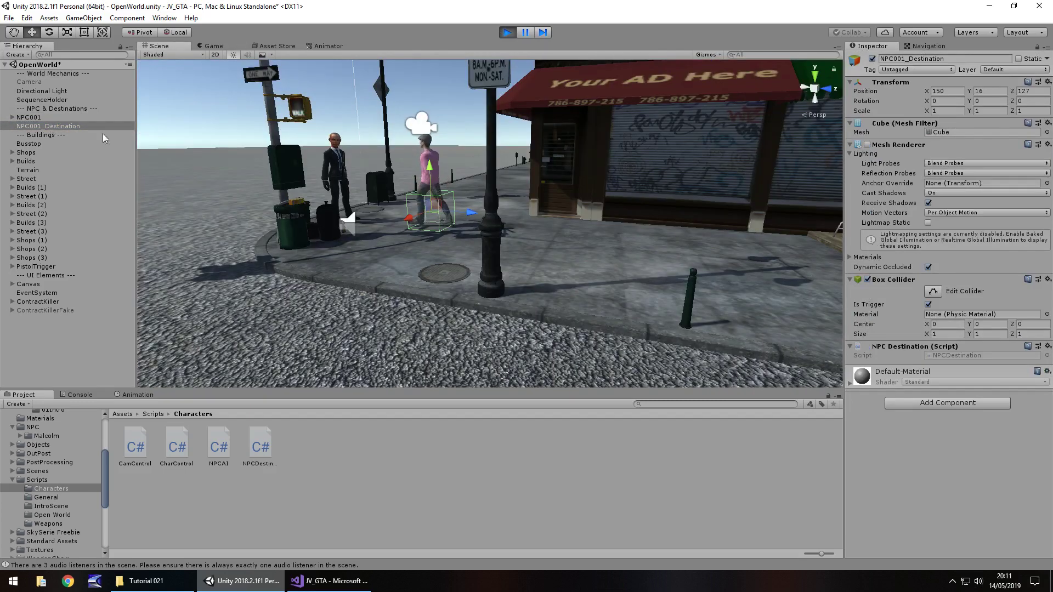
click(39, 115)
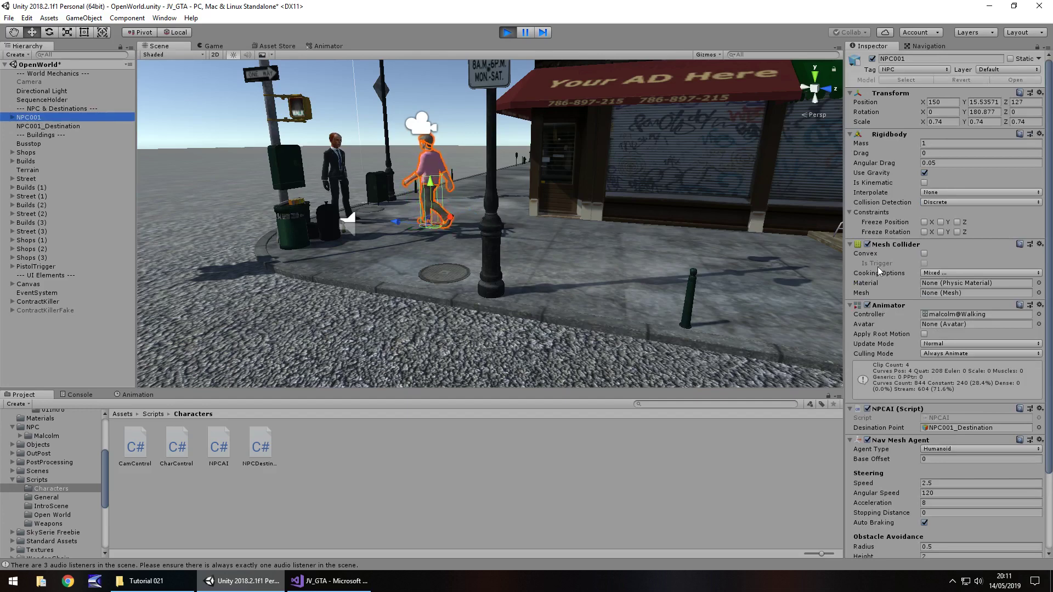
click(924, 255)
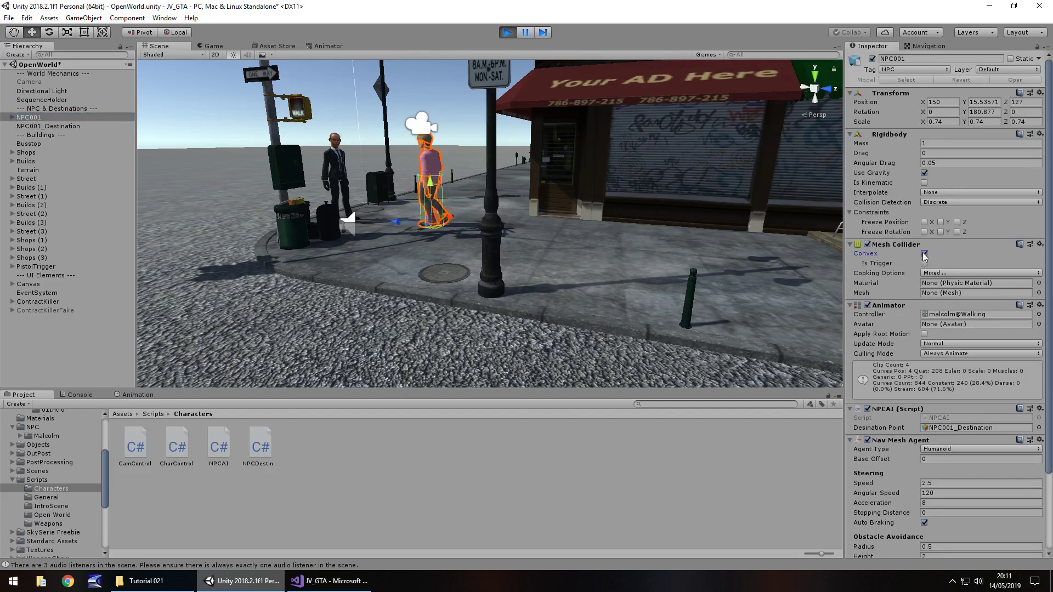
click(924, 254)
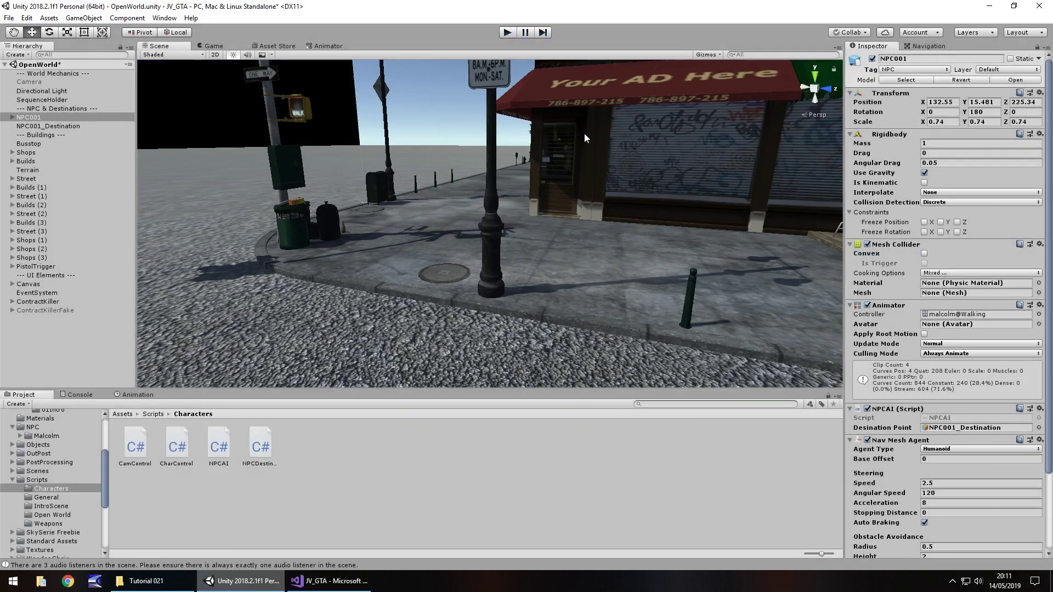
Remove NPC001's Mesh Collider and add a Physics Box Collider instead.
right_click(888, 247)
click(936, 269)
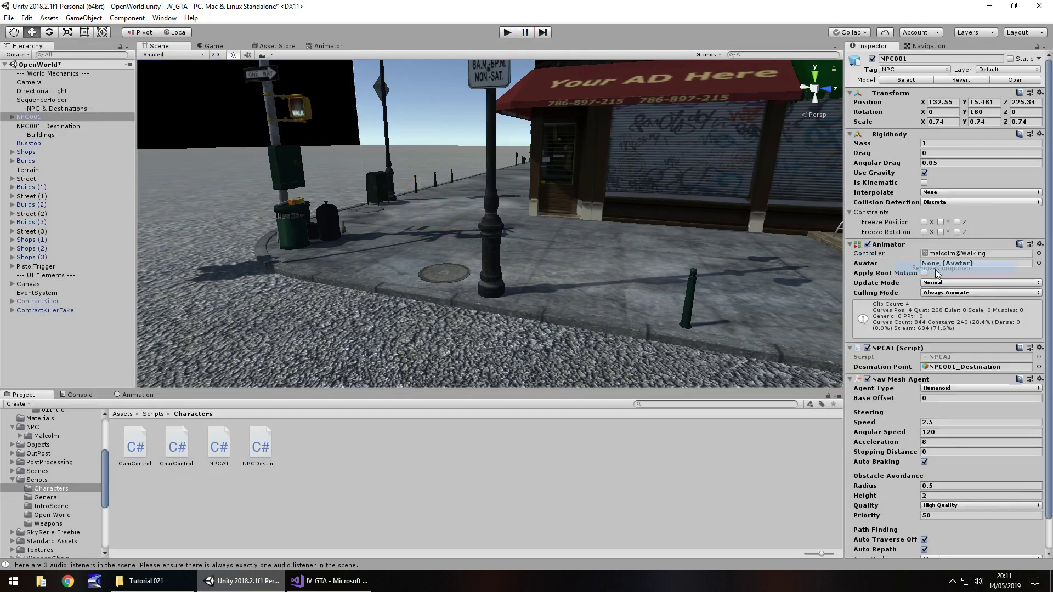
scroll(867, 343, down, 2)
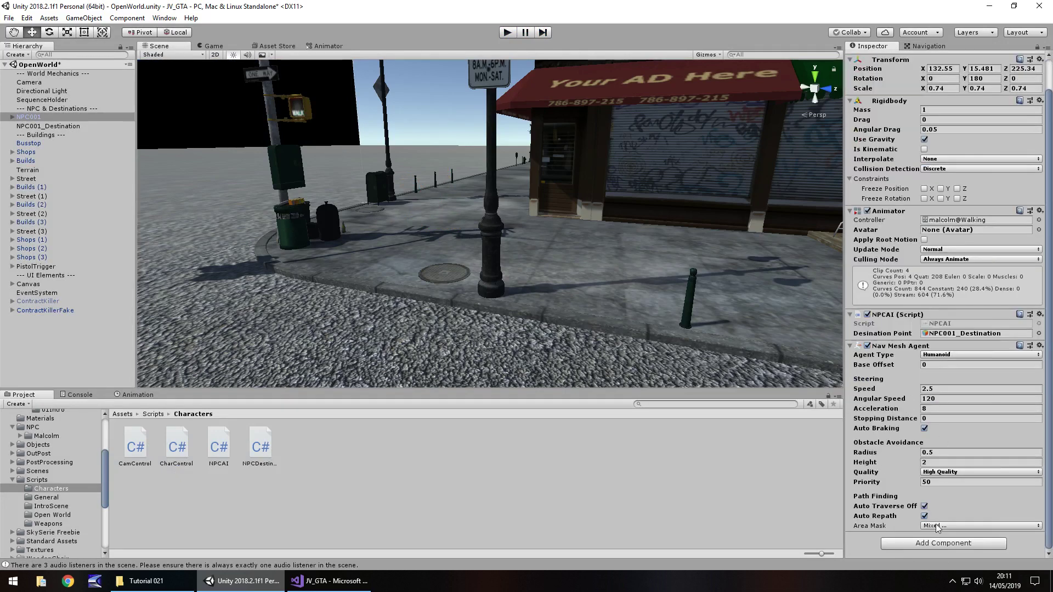
click(943, 543)
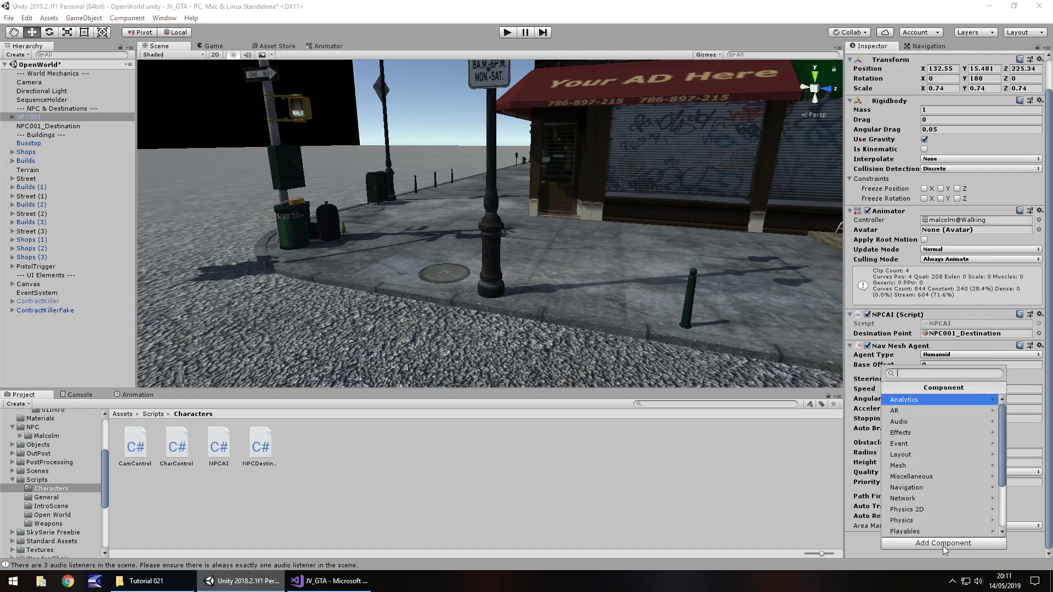
click(902, 520)
click(911, 400)
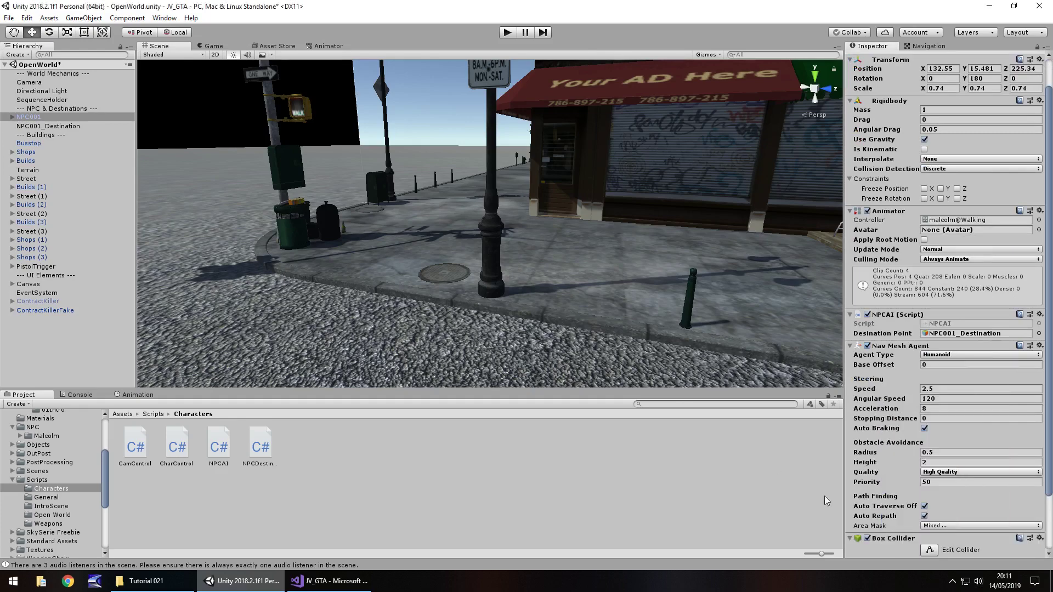
Fit the Box Collider to the character with center 0, 1.9, 0 and size 1, 3.3, 1.
double_click(44, 115)
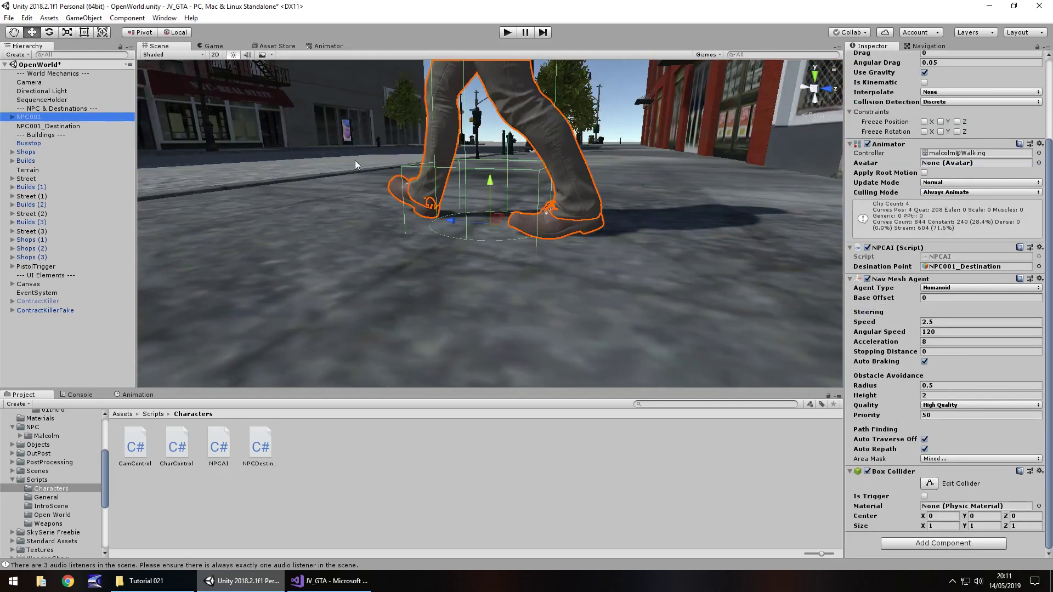
scroll(433, 169, down, 5)
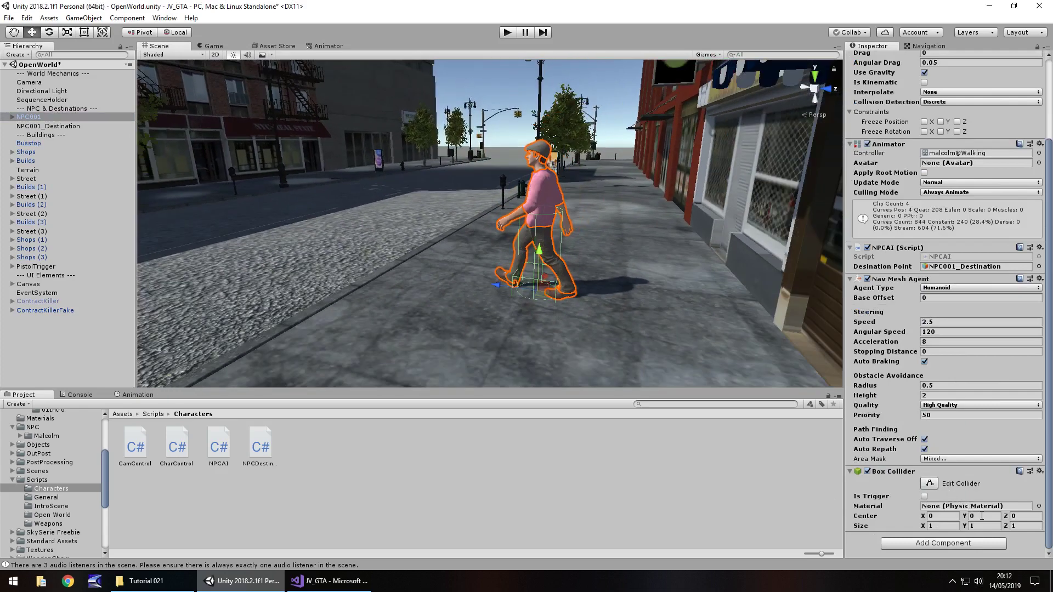
text(2)
text(3.3)
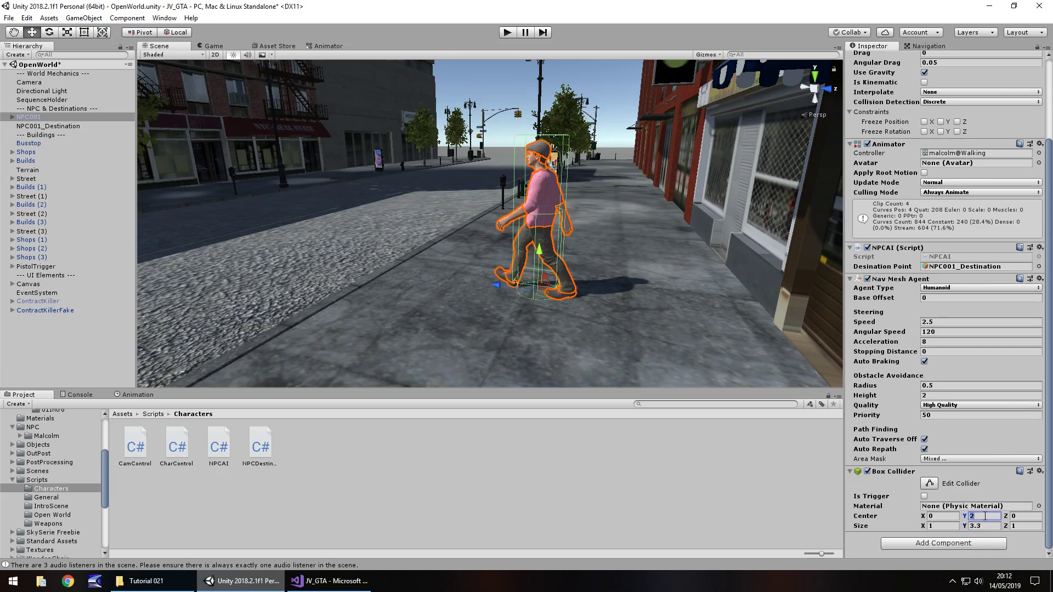
text(1.9)
alt+drag(384, 204, 727, 326)
scroll(960, 361, up, 5)
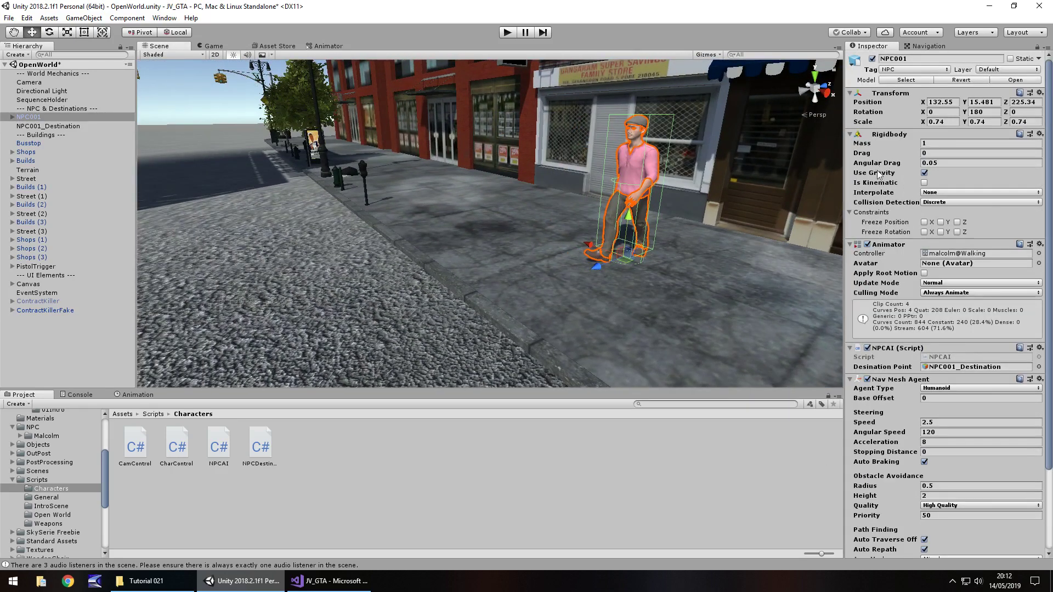
alt+drag(696, 257, 615, 76)
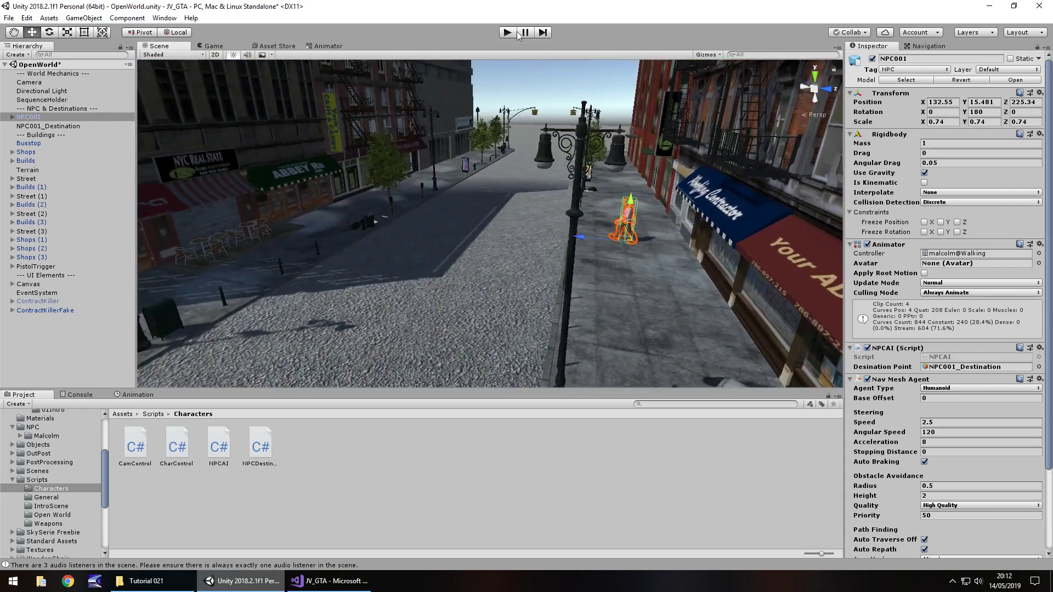
Run the game again and watch NPC001 reach the corner and cross the road.
click(508, 33)
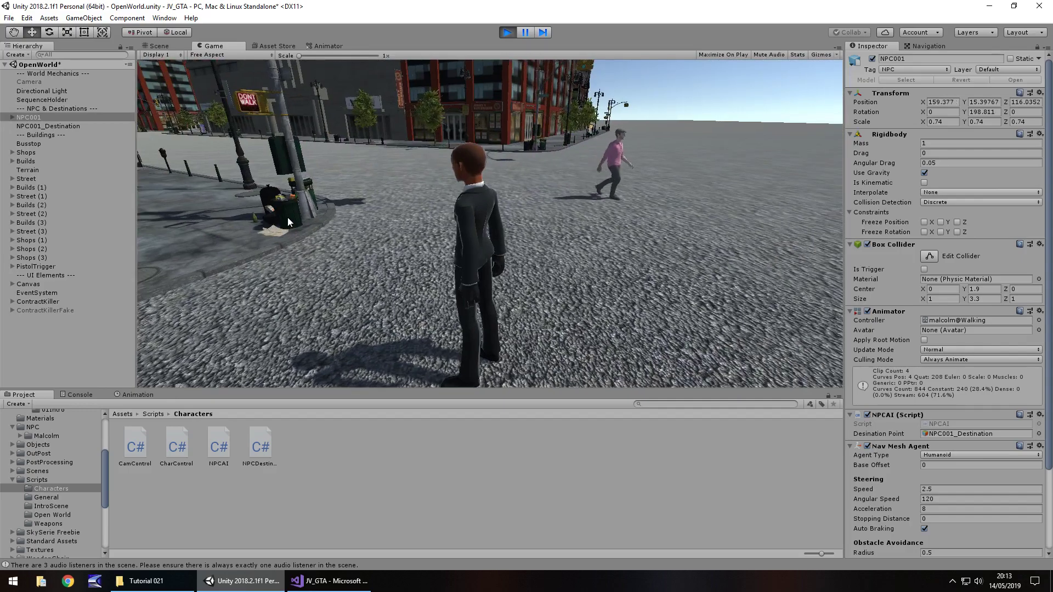
Frame NPC001_Destination in the Scene view to check its position, stop the game, and select NPC001.
click(168, 47)
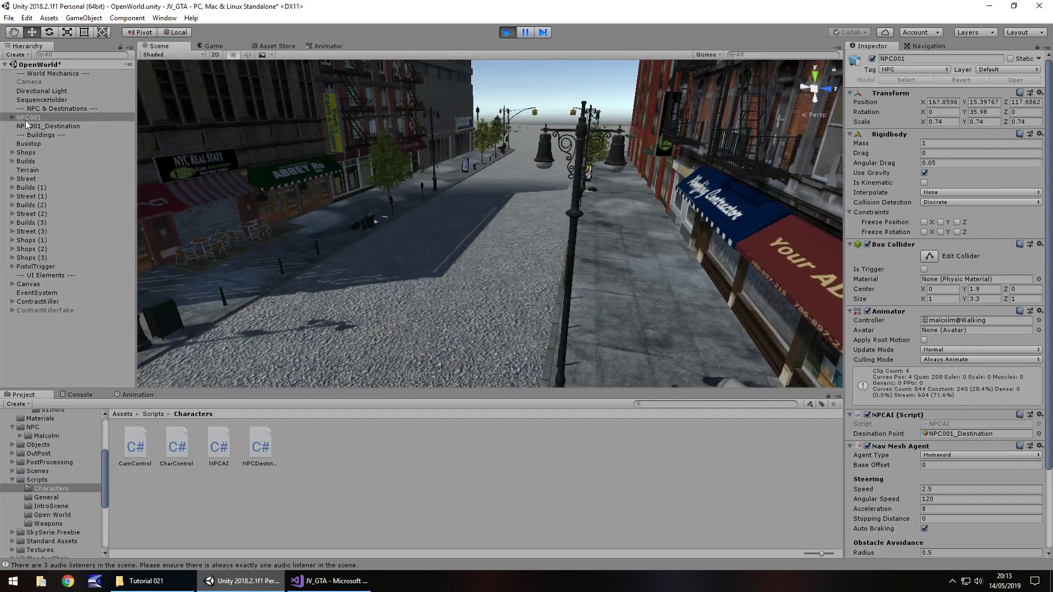
click(45, 127)
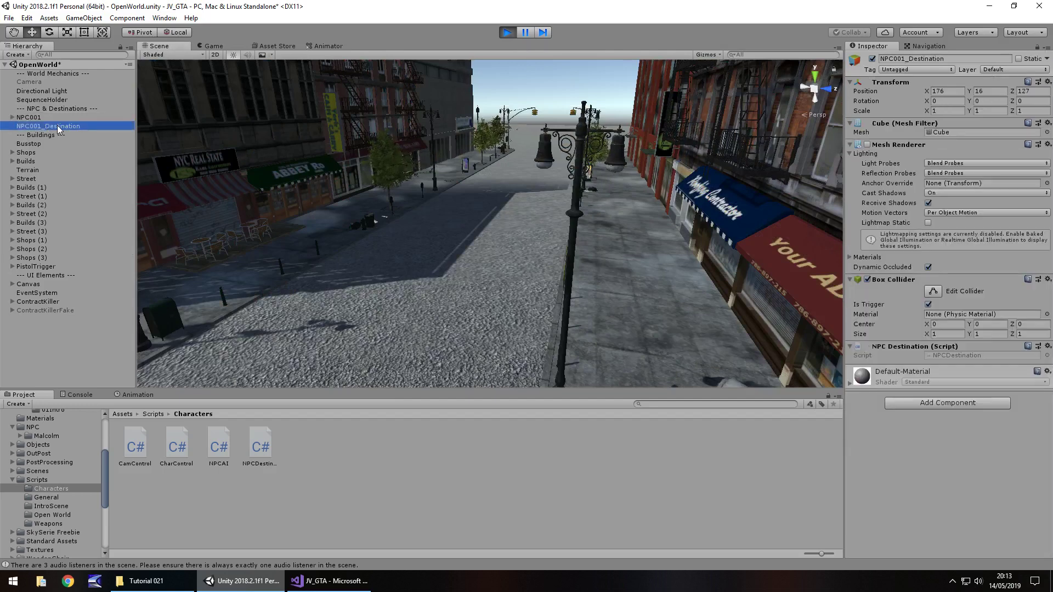
double_click(57, 126)
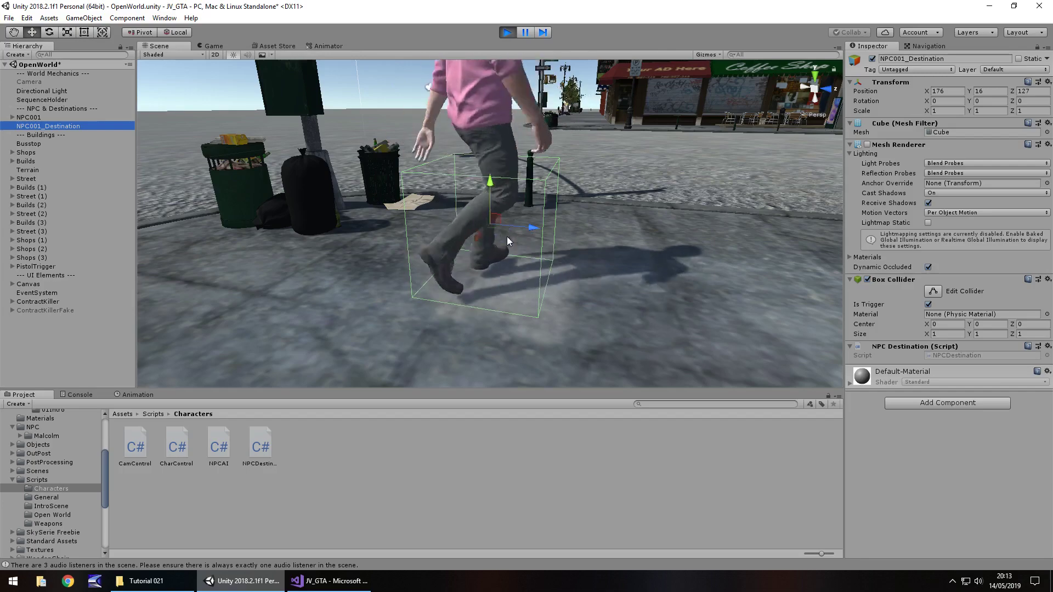
scroll(507, 240, down, 8)
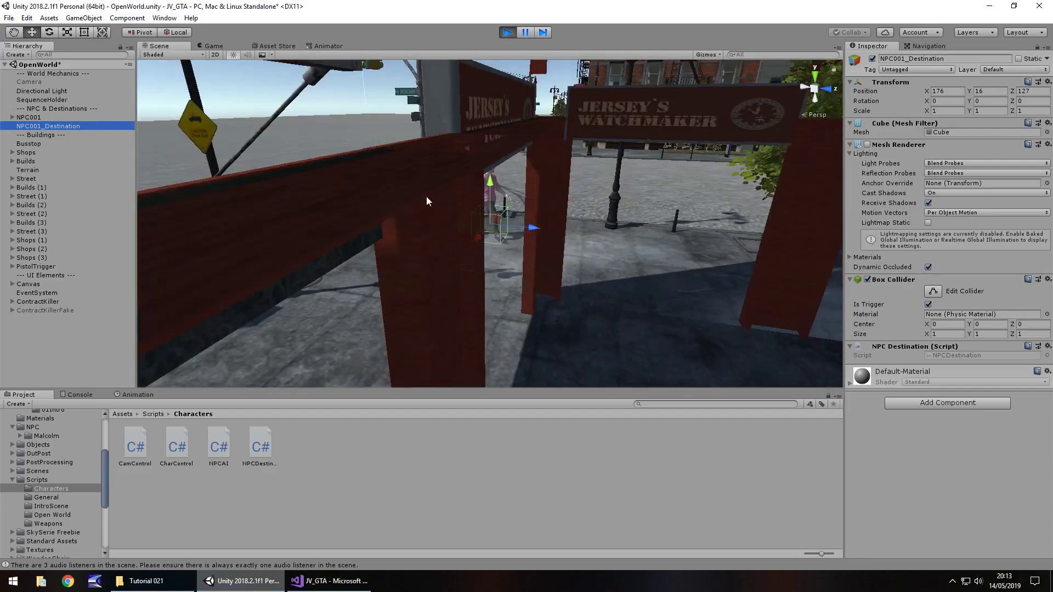
alt+drag(413, 202, 508, 268)
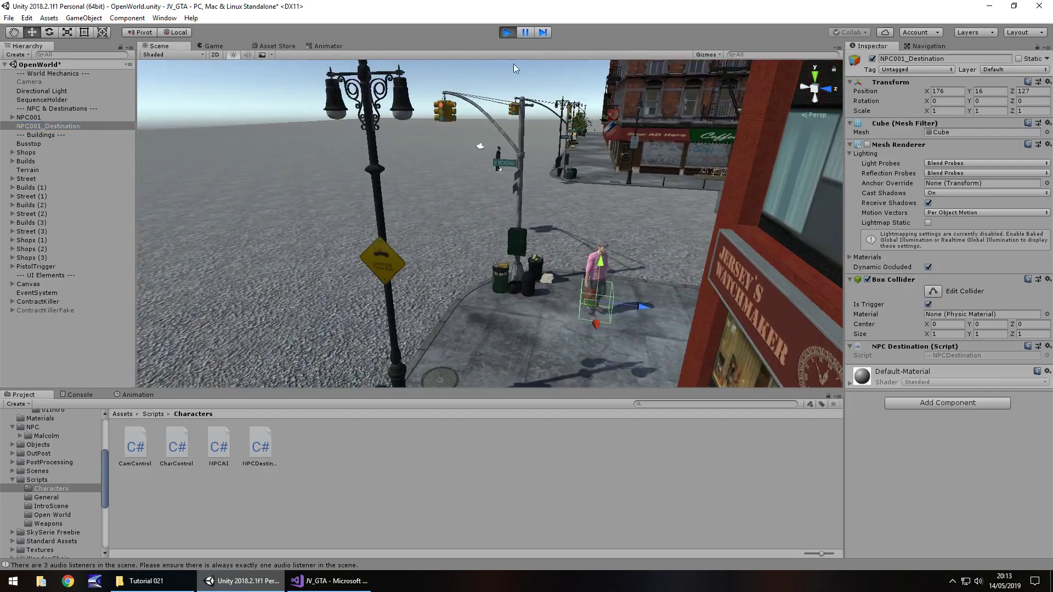
click(507, 32)
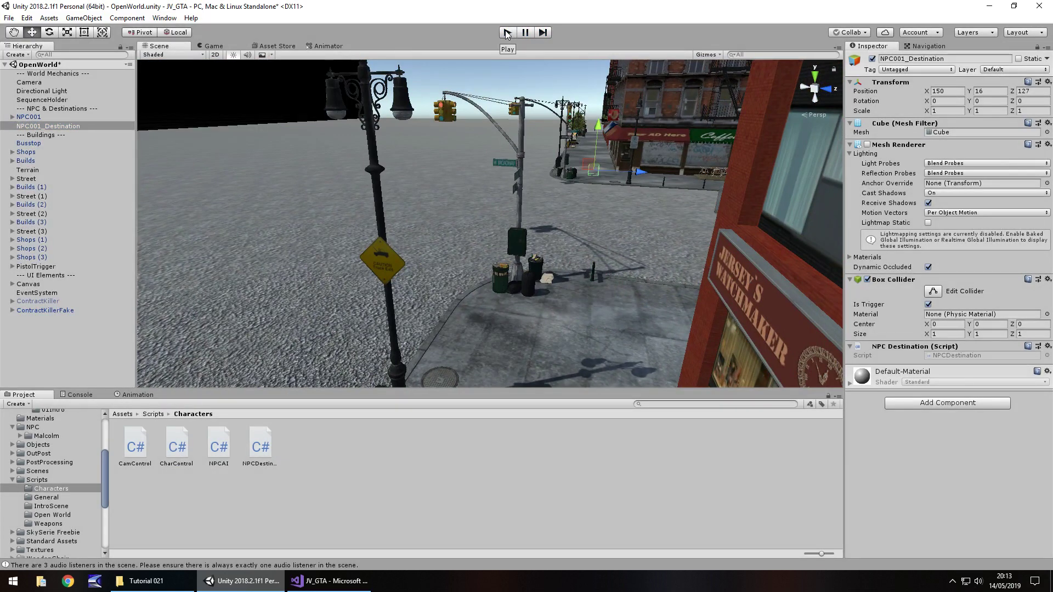
click(37, 118)
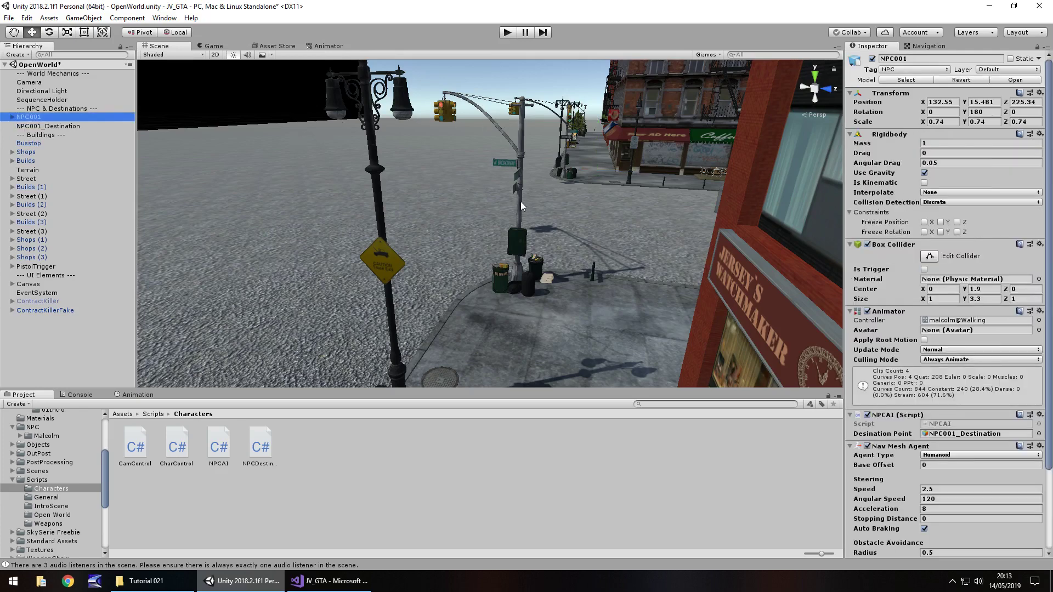
Frame NPC001 and drag it further down the street toward its destination.
key(f)
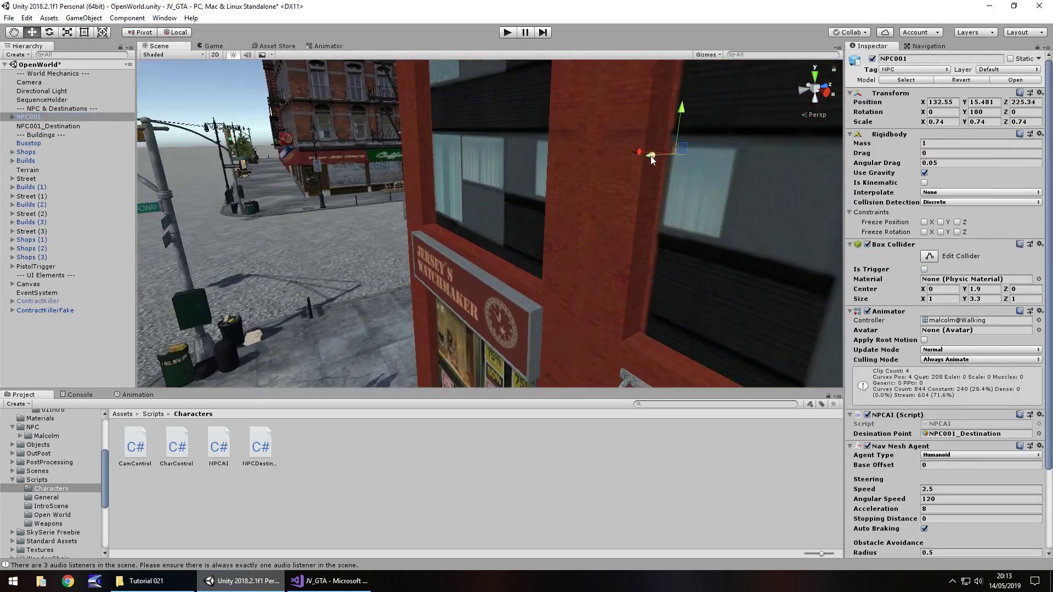
drag(650, 156, 441, 180)
right_drag(359, 186, 71, 138)
Enable NPC001_Destination's Mesh Renderer and start the game to test.
click(65, 127)
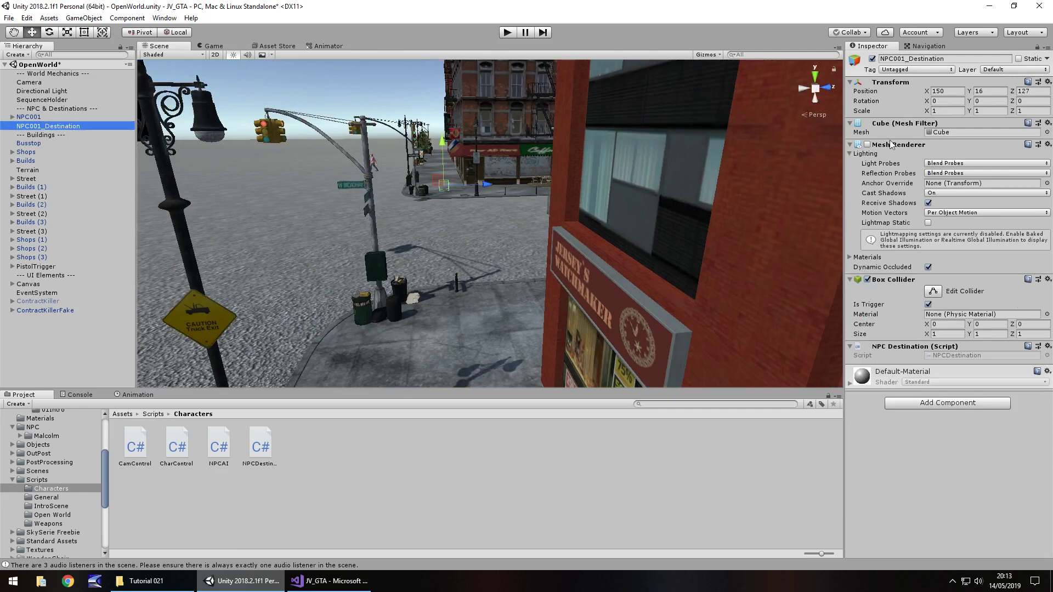
click(867, 145)
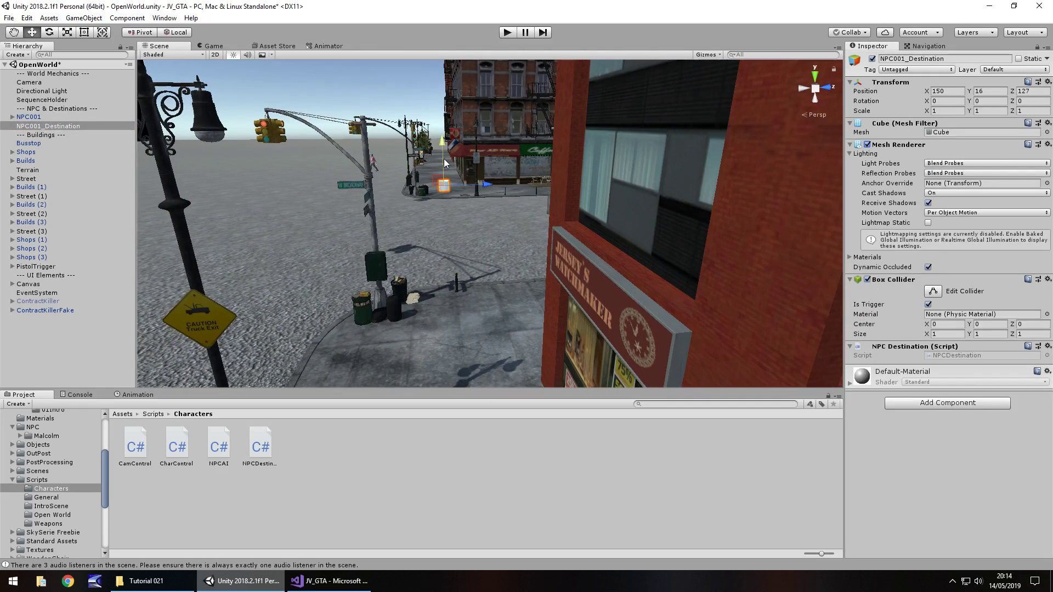
click(508, 36)
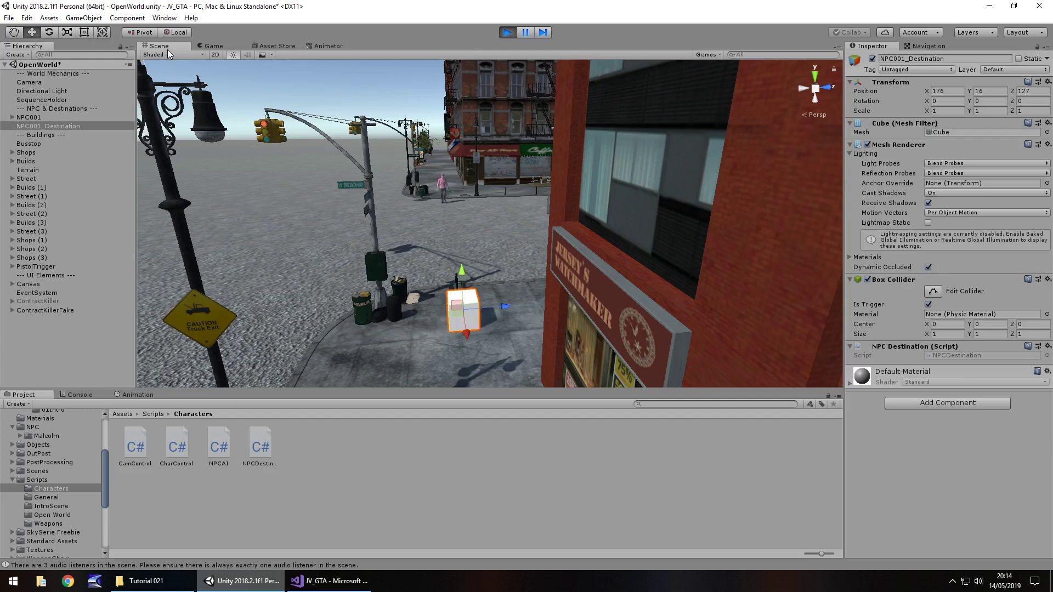
Stop the game, check the NPCDestination script, and inspect NPC001 and its NPC001_Destination target.
click(507, 32)
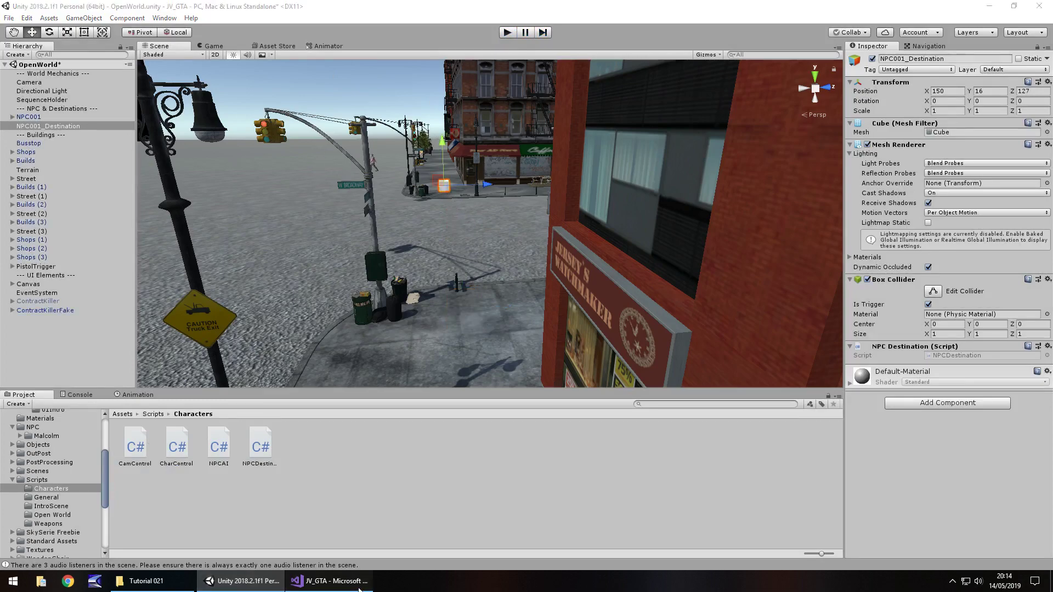
click(363, 580)
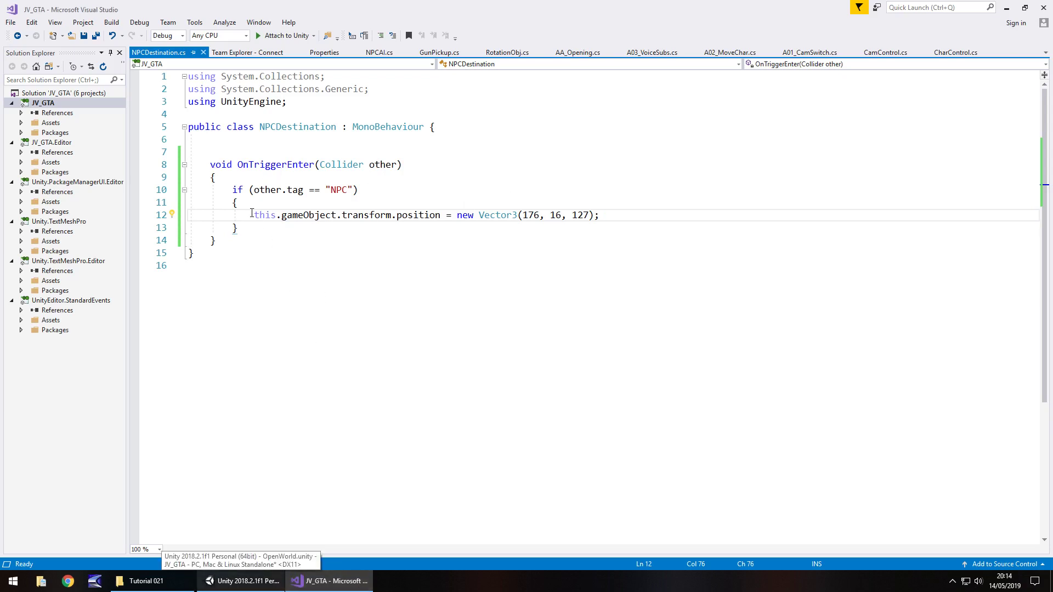
click(257, 582)
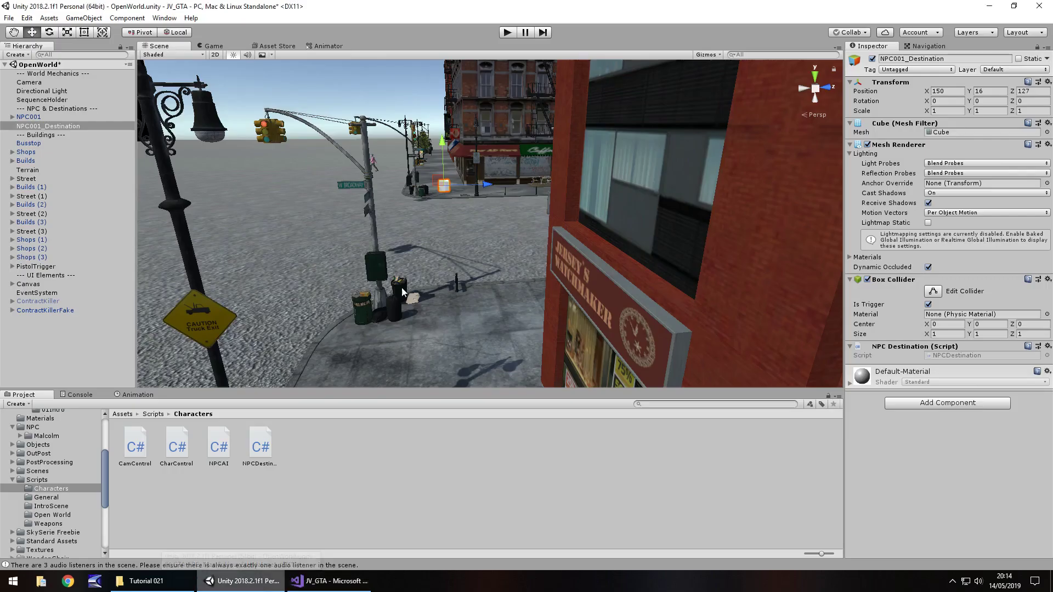
click(37, 118)
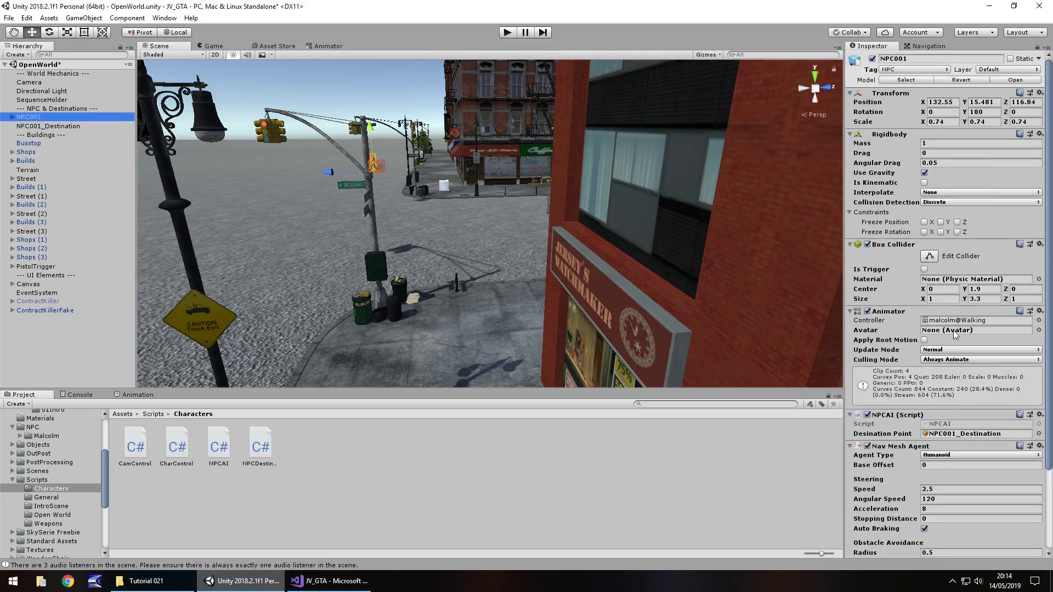
scroll(1031, 395, down, 3)
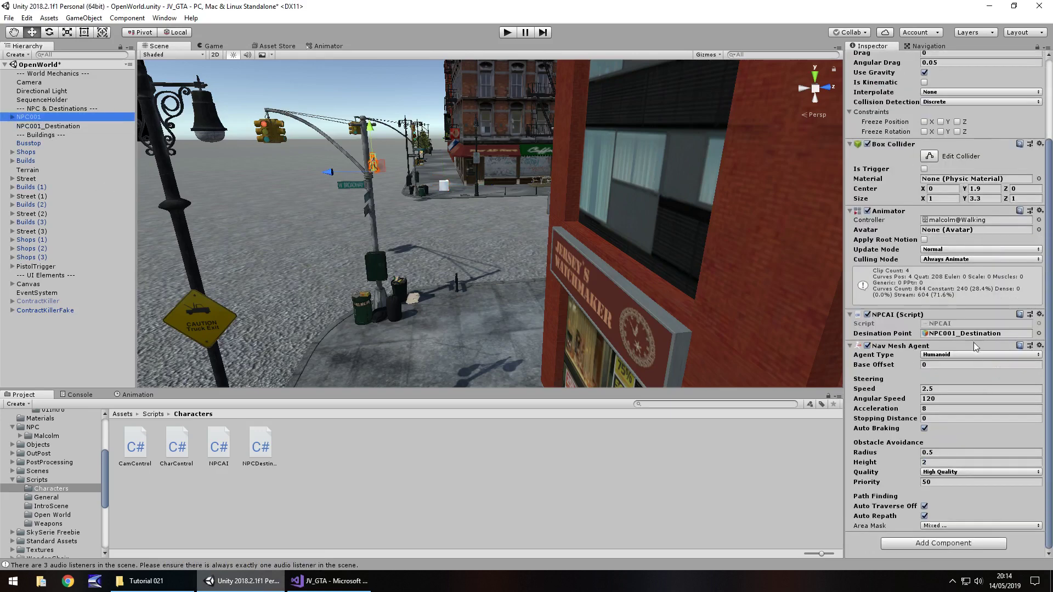
click(974, 334)
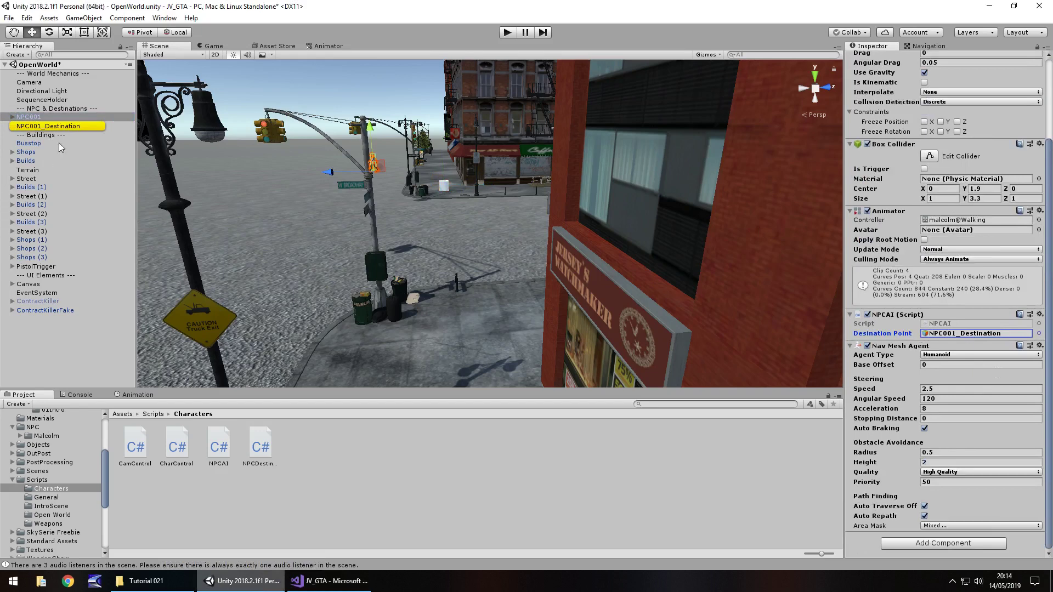
click(57, 127)
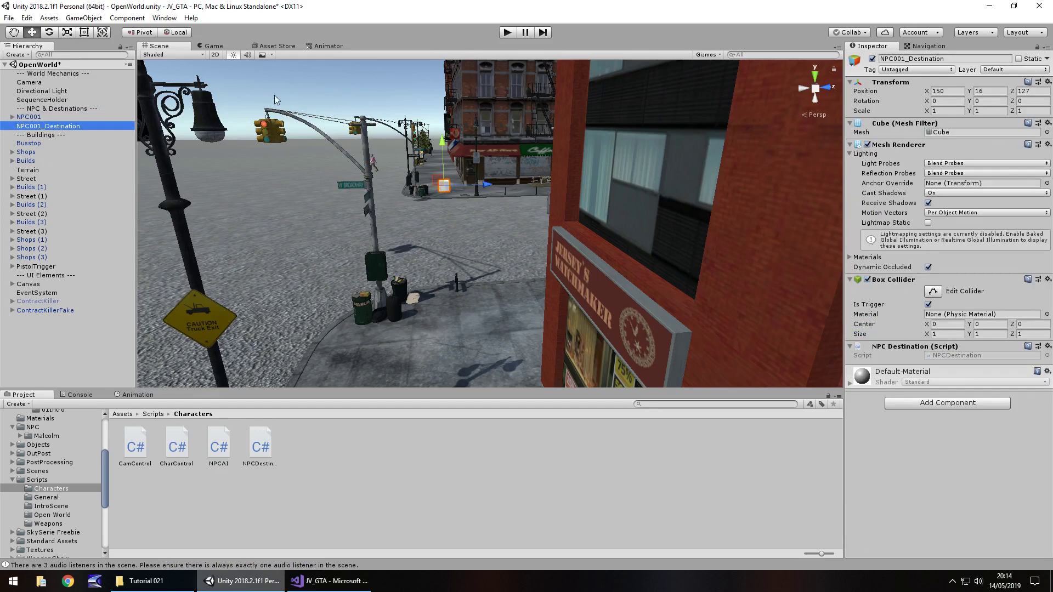
click(42, 118)
Move NPC001 up the street to X 160.3, Z 194.5 and start a play test.
drag(334, 172, 418, 207)
key(f)
scroll(579, 178, down, 6)
drag(438, 191, 618, 189)
click(508, 34)
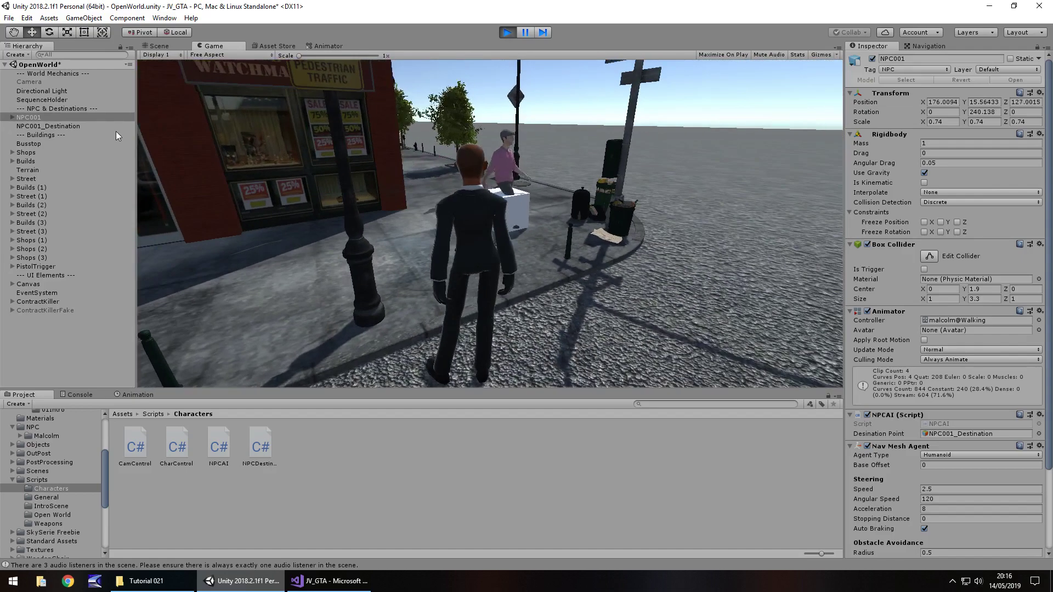
key(ctrl+p)
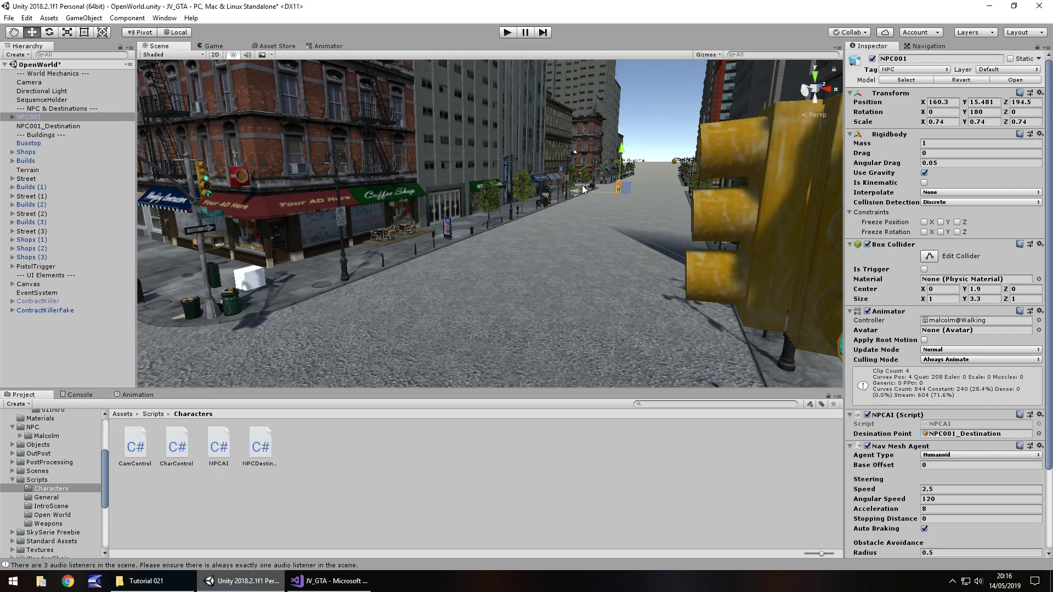
Add a Nav Mesh Obstacle component to ContractKiller.
click(41, 300)
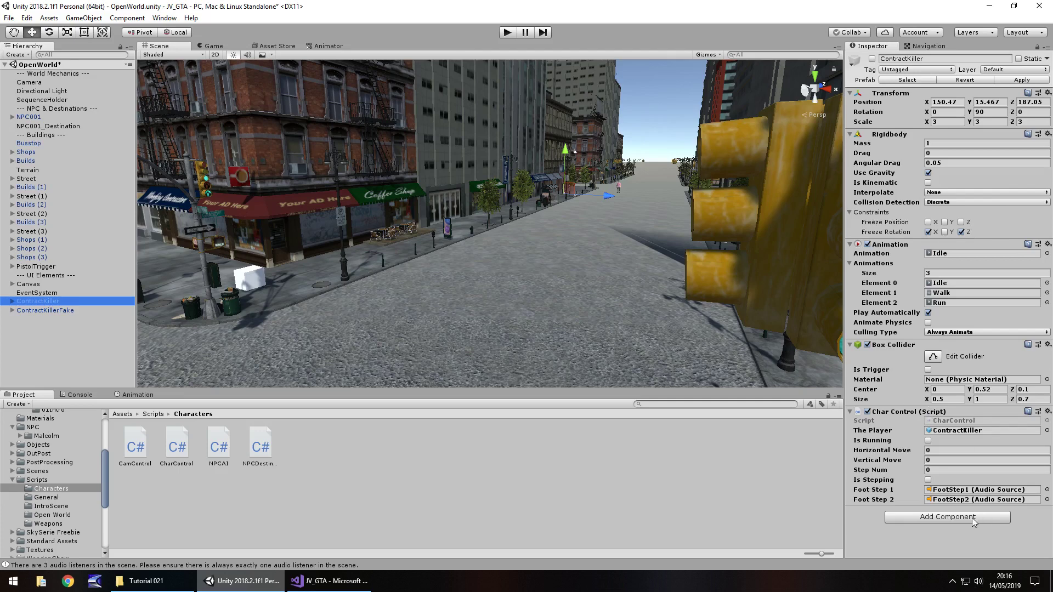
click(943, 518)
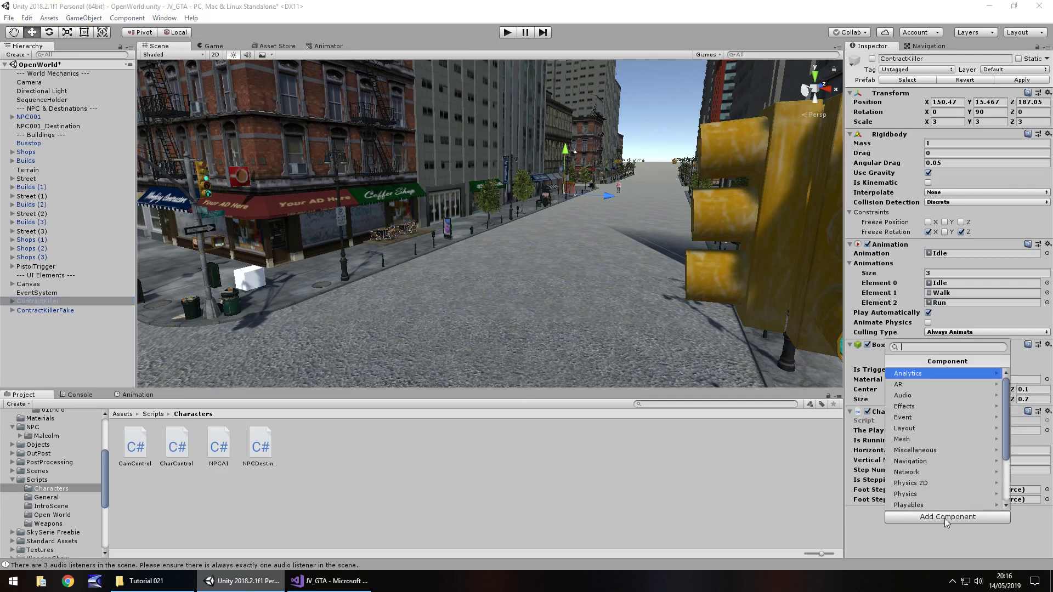
text(nav)
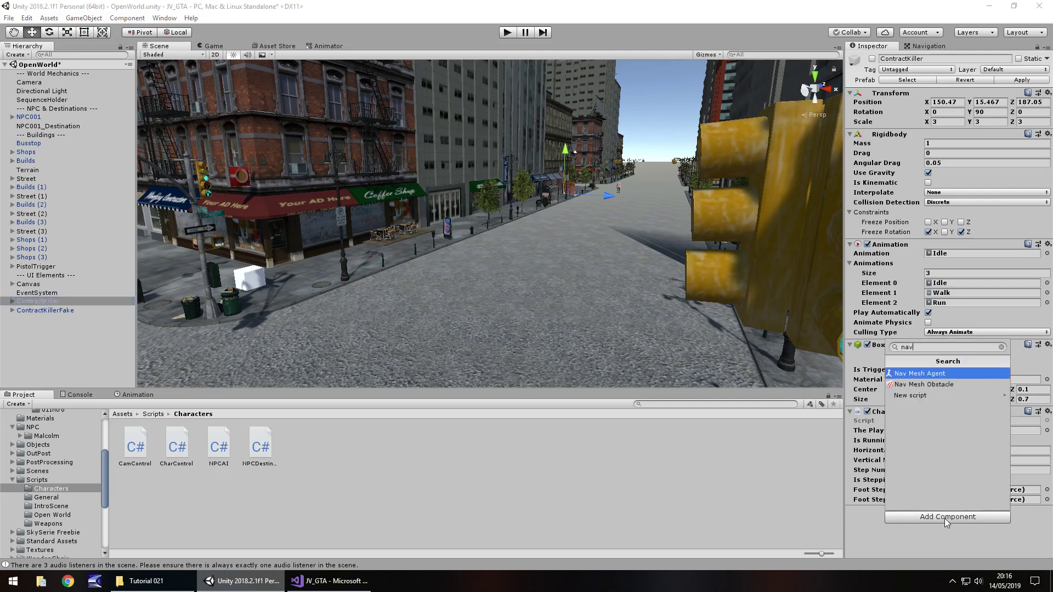
click(923, 385)
scroll(970, 458, down, 1)
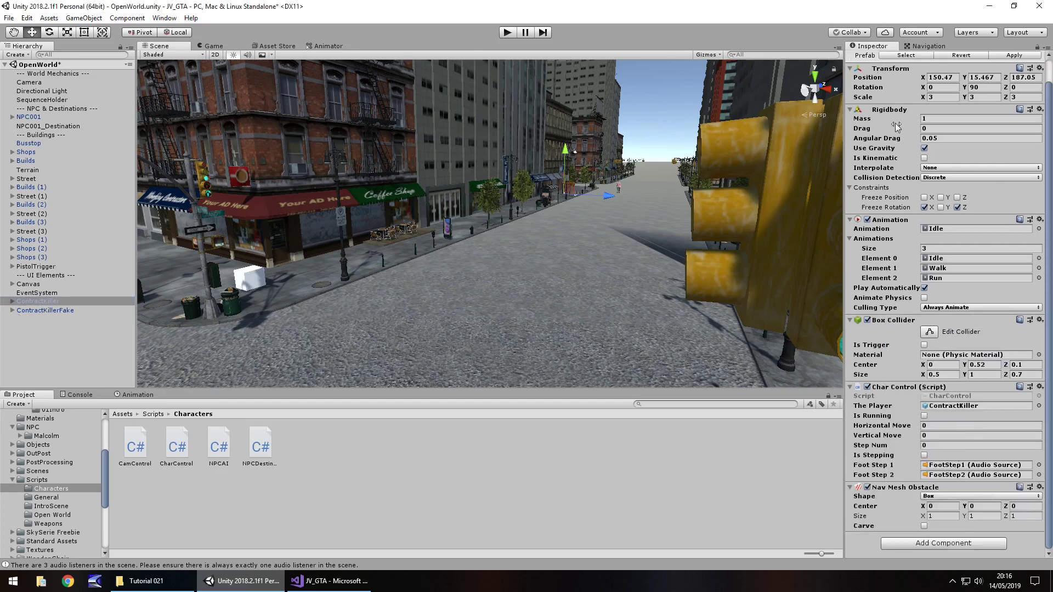
scroll(900, 127, up, 1)
Activate ContractKiller, deactivate ContractKillerFake, and frame ContractKiller in the Scene view.
click(872, 58)
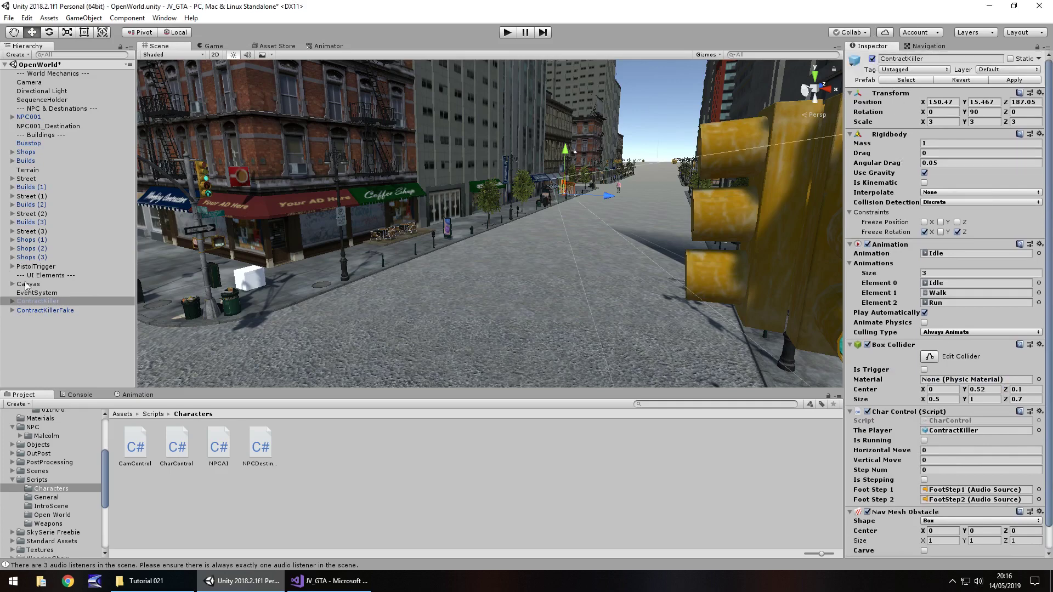
click(36, 310)
click(872, 59)
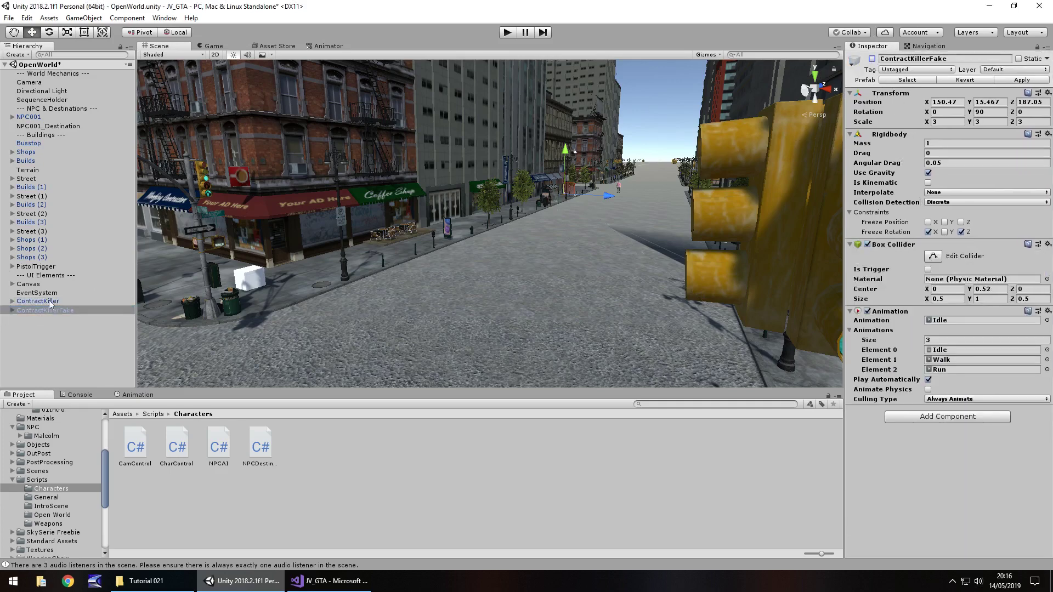
double_click(46, 302)
middle_drag(360, 268, 234, 236)
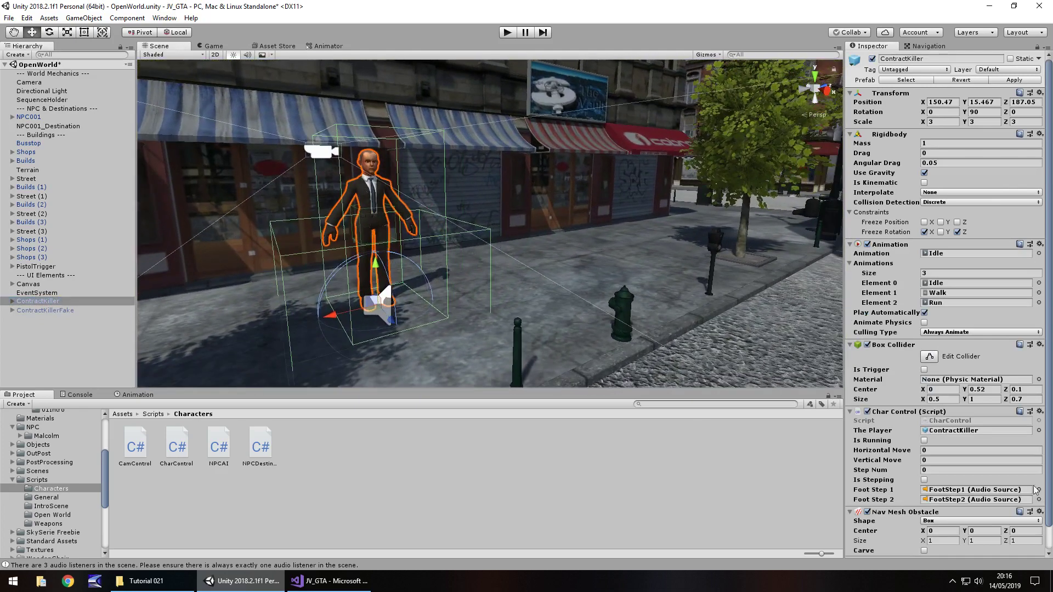
Set the Nav Mesh Obstacle center Y to 0.52 and size to 0.8, 1, 0.8, then save the scene.
scroll(1025, 486, down, 1)
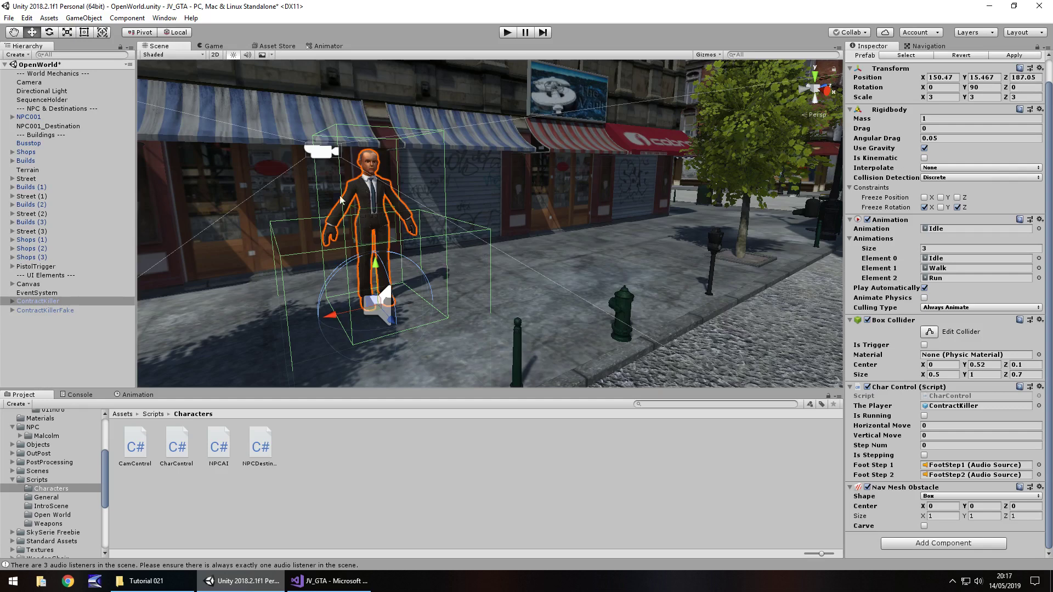
click(971, 505)
text(1)
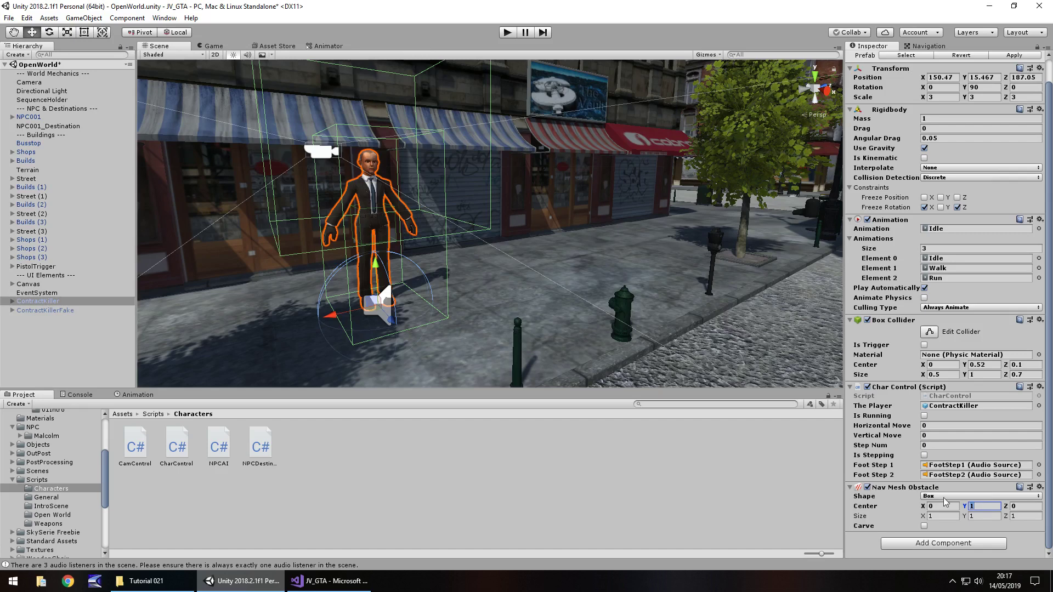
text(.5)
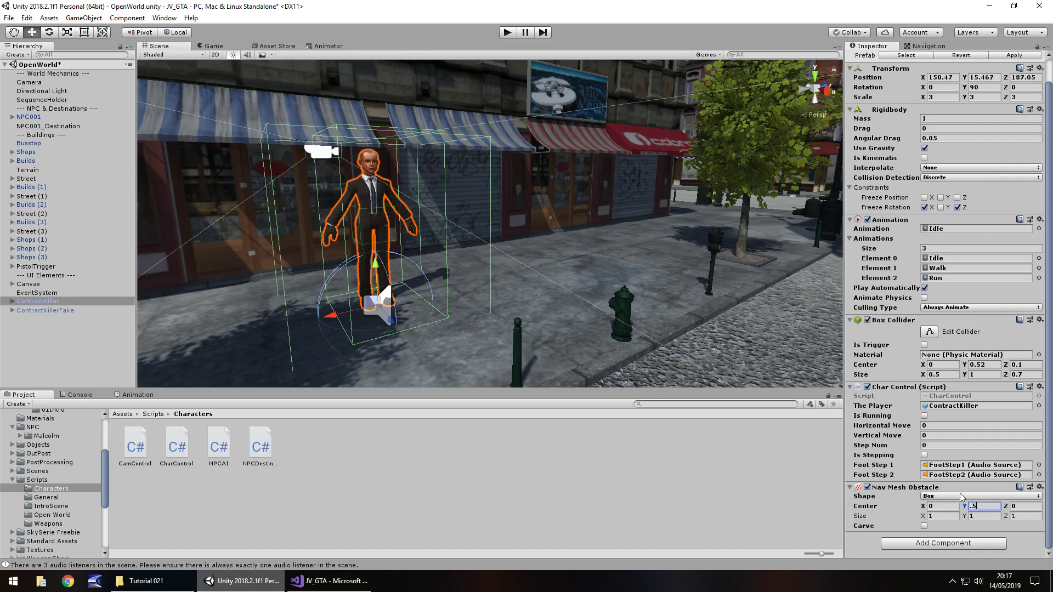
text(2)
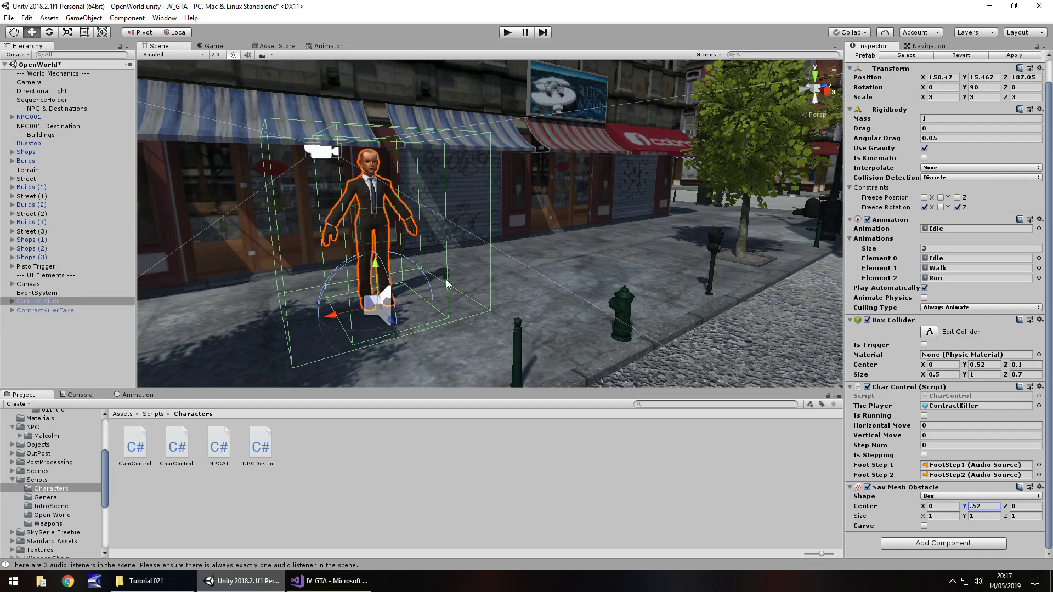
click(945, 519)
text(.8)
click(1024, 516)
text(.8)
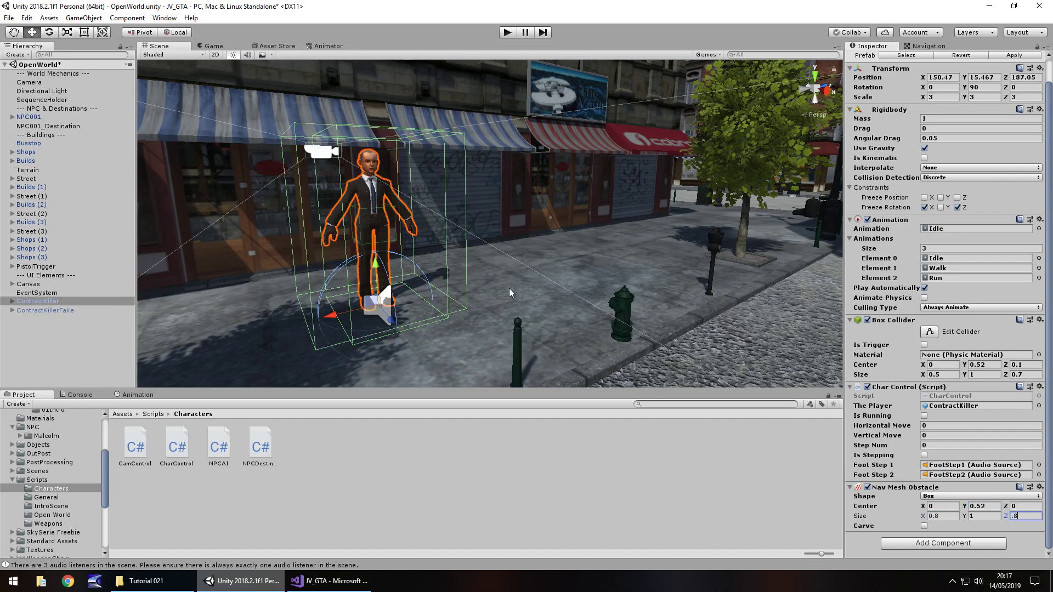
key(ctrl+s)
Freeze NPC001's Rigidbody rotation on X and Z and make it kinematic.
click(23, 119)
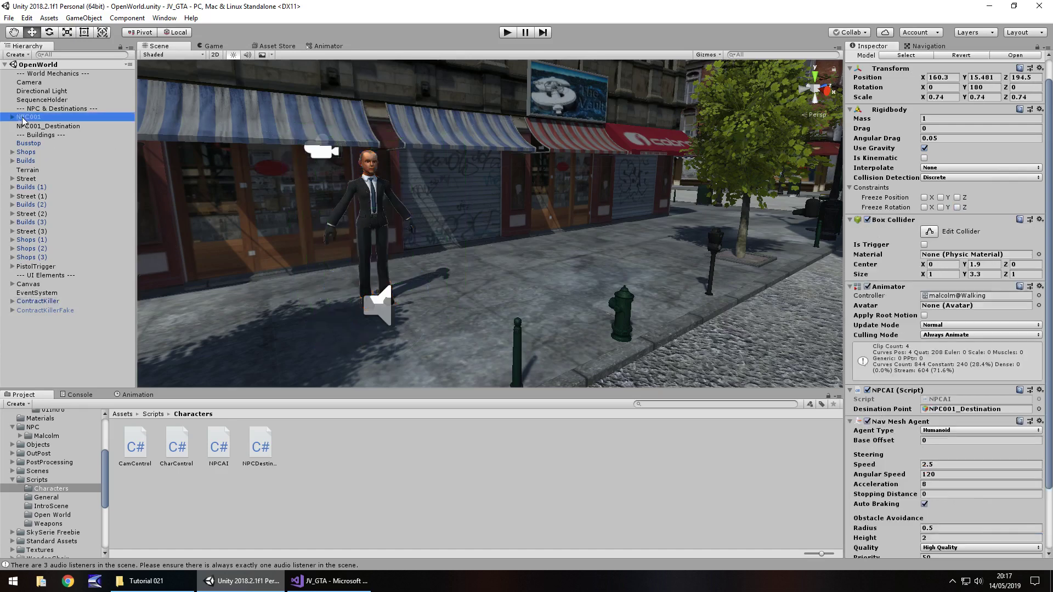
click(925, 207)
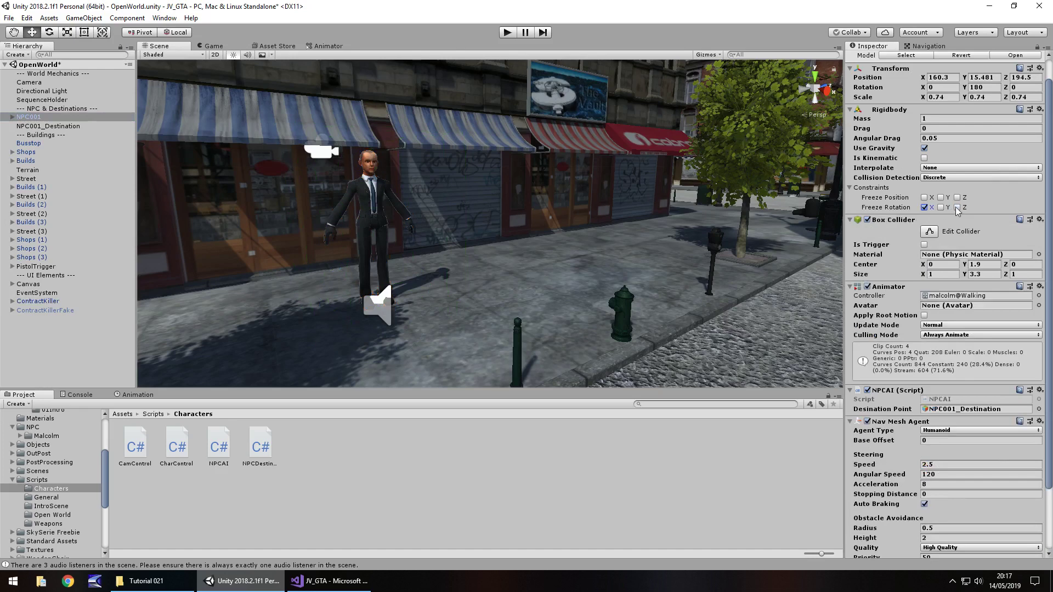
click(957, 207)
click(925, 158)
Play-test by walking the player alongside NPC001, then exit Play mode.
click(507, 34)
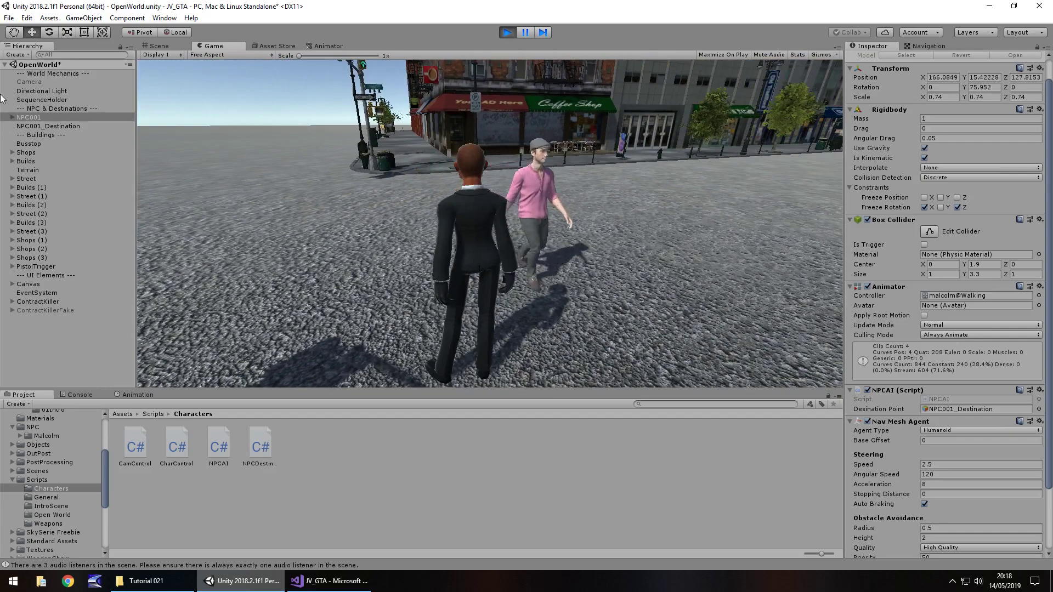
key(w)
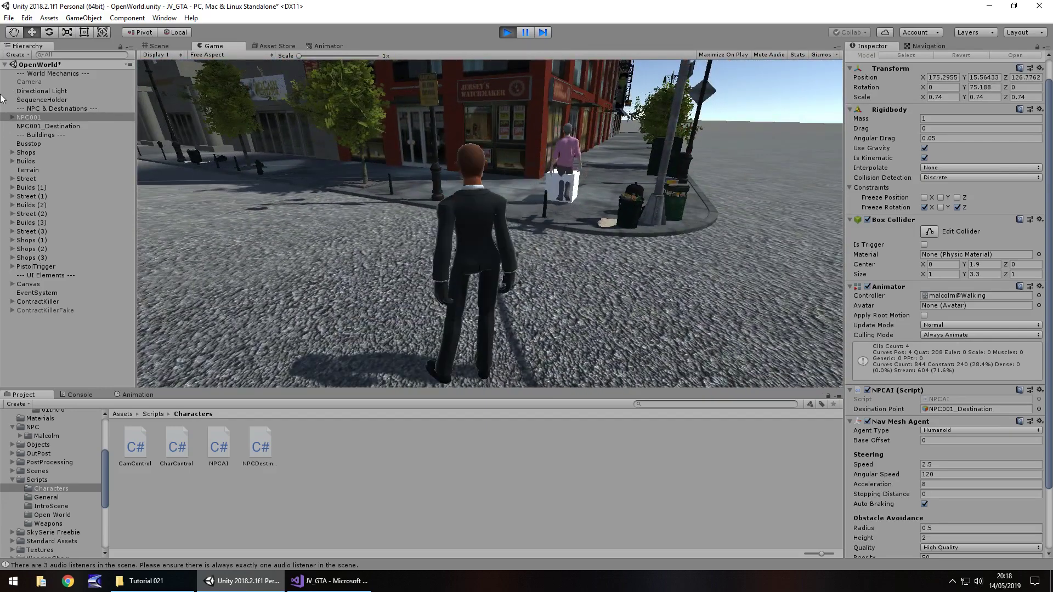
key(d)
key(ctrl+p)
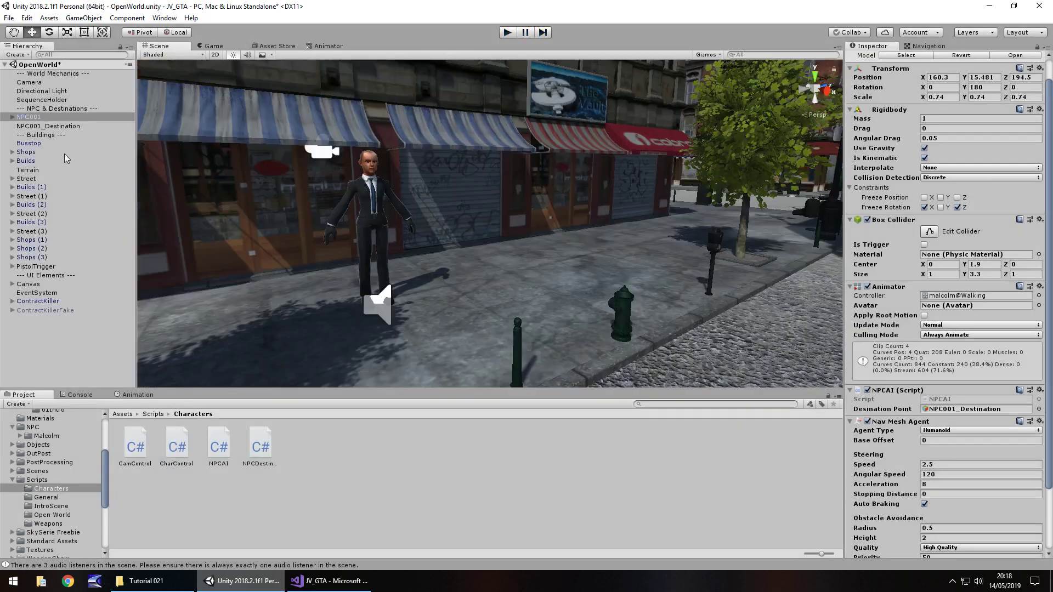
Disable NPC001_Destination's Mesh Renderer and view the hidden trigger at the street corner.
click(57, 126)
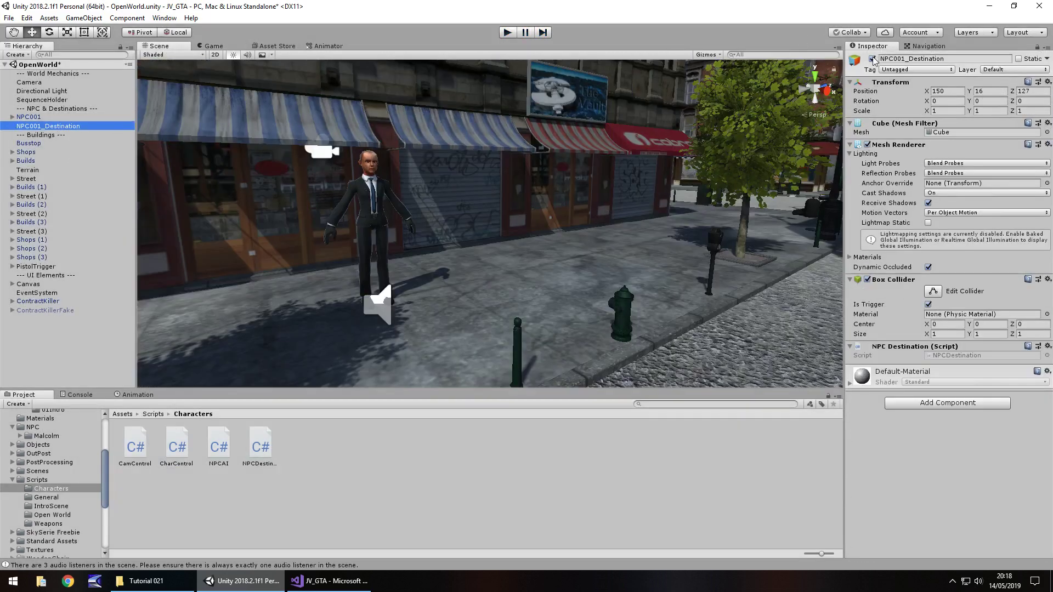
click(867, 146)
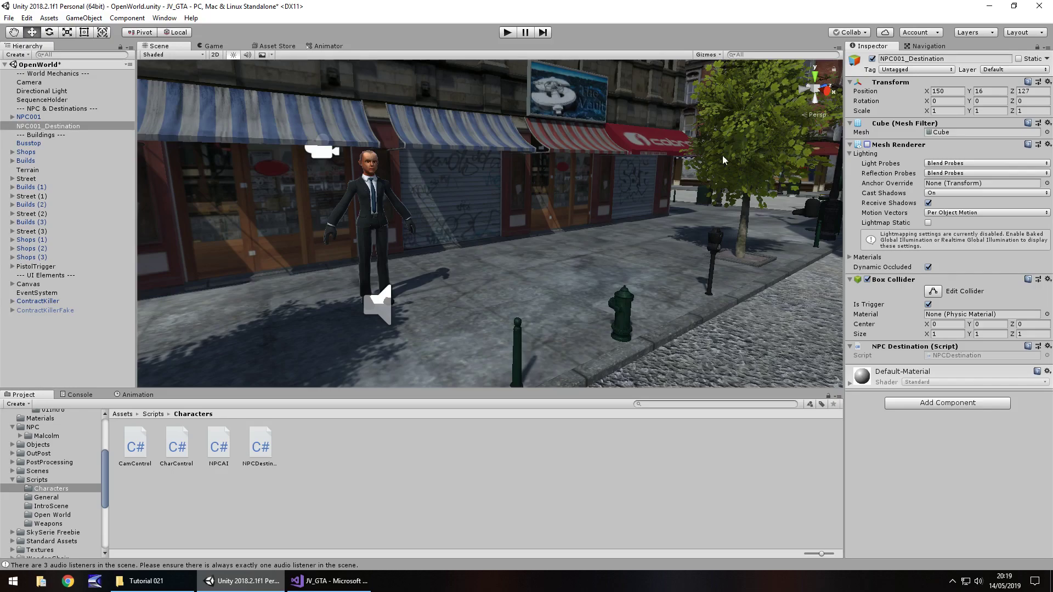
right_drag(565, 245, 271, 207)
scroll(271, 207, down, 10)
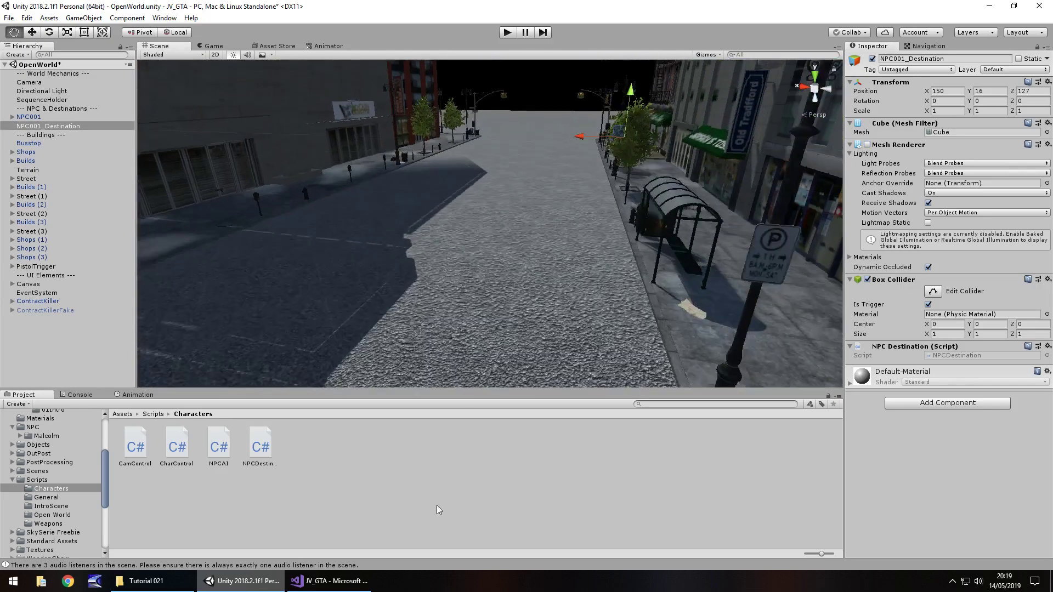
right_drag(501, 244, 453, 274)
scroll(668, 164, up, 5)
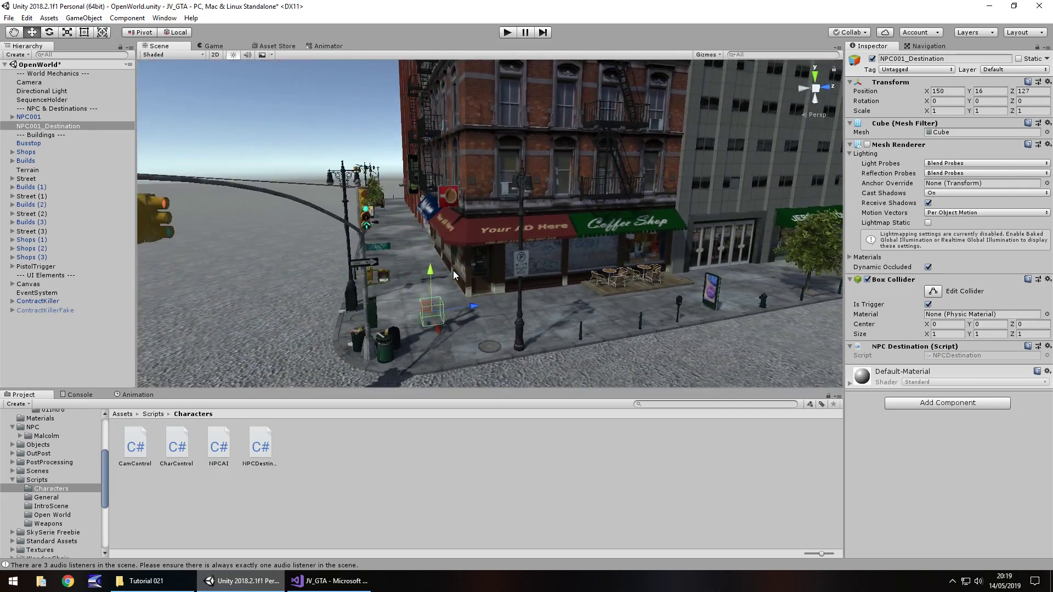